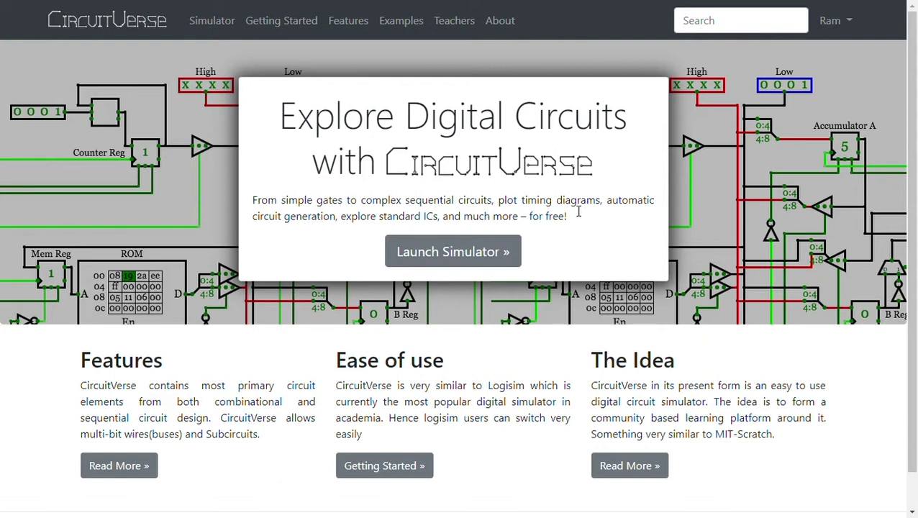
# Launch the CircuitVerse simulator and browse the Input and Output element panels
pyautogui.click(435, 265)
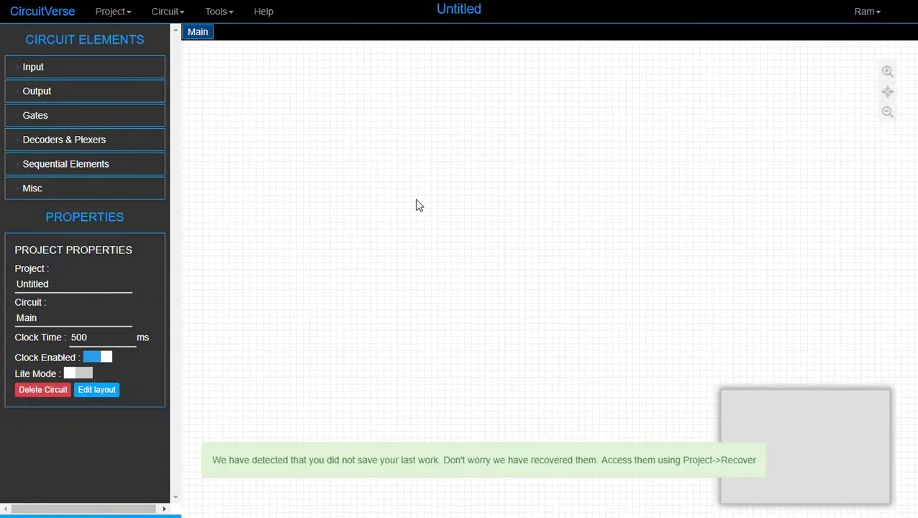
pyautogui.click(110, 70)
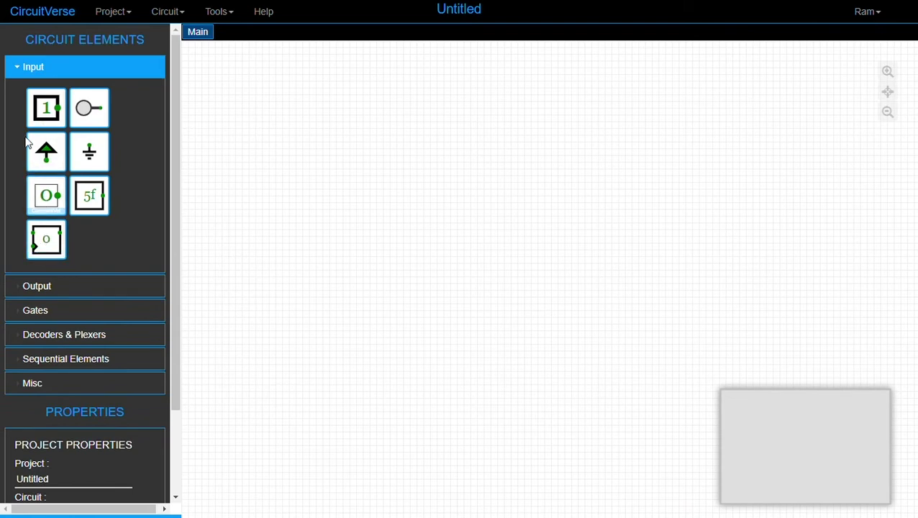
pyautogui.click(70, 285)
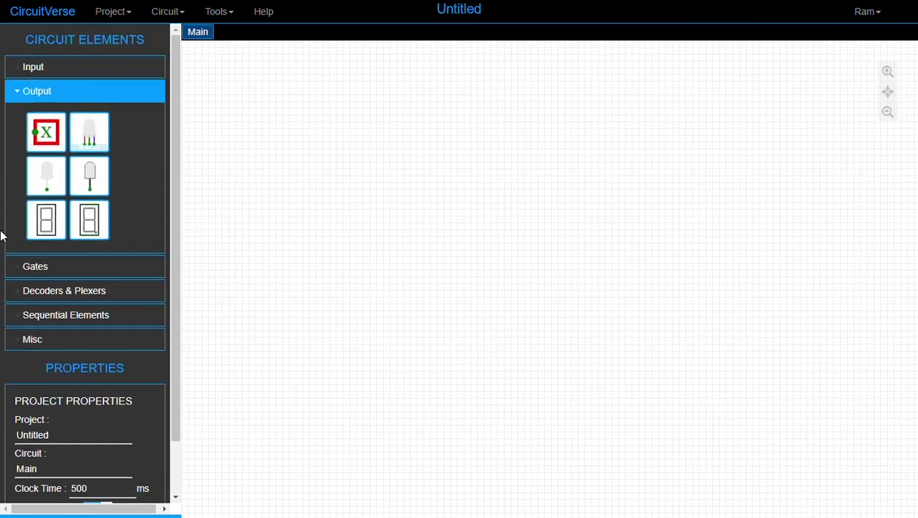
pyautogui.click(87, 67)
# Place an Input element on the Main canvas and move it to the right
pyautogui.click(46, 108)
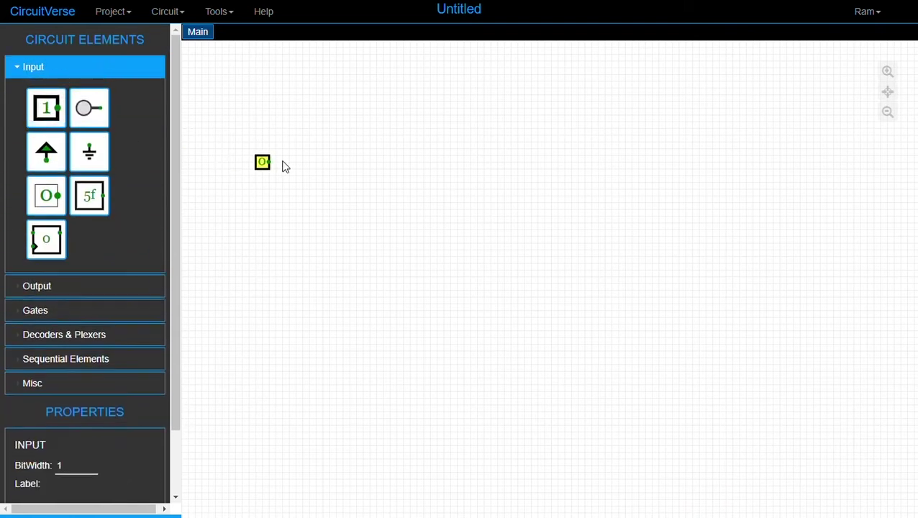
pyautogui.click(363, 164)
pyautogui.click(357, 187)
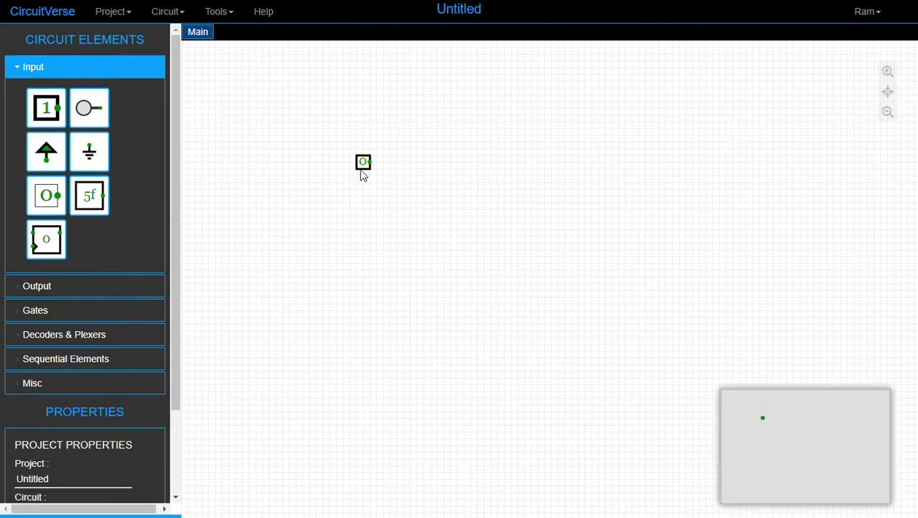
pyautogui.moveTo(364, 165); pyautogui.dragTo(471, 195)
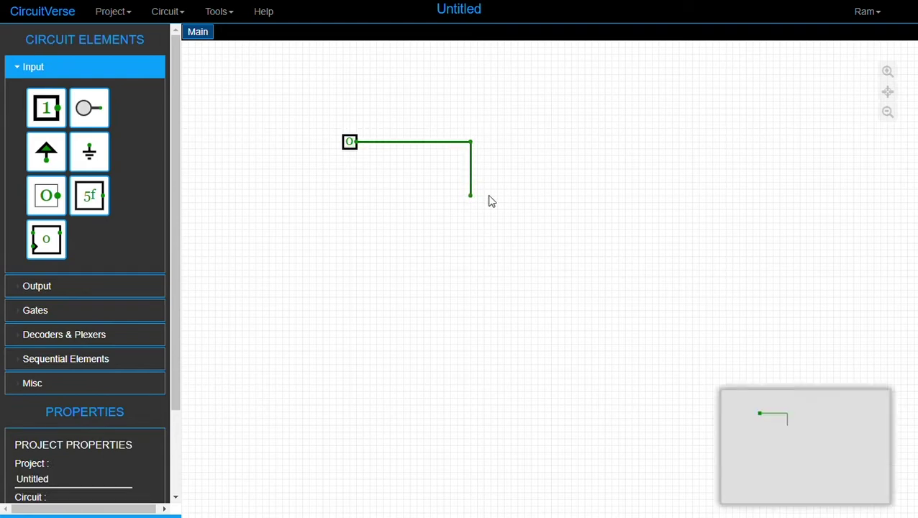
# Delete the stray wire from the input and nudge the input up and left
pyautogui.click(452, 144)
pyautogui.press('Delete')
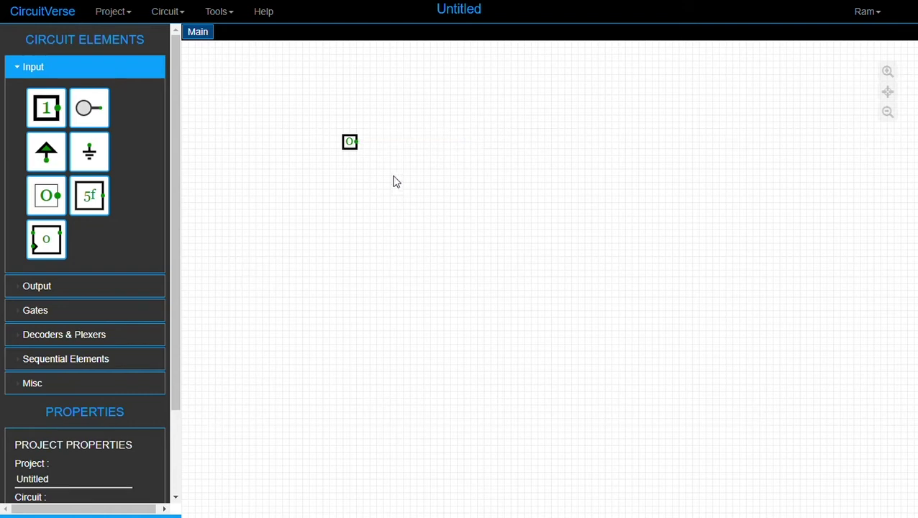
pyautogui.moveTo(349, 154); pyautogui.dragTo(337, 147)
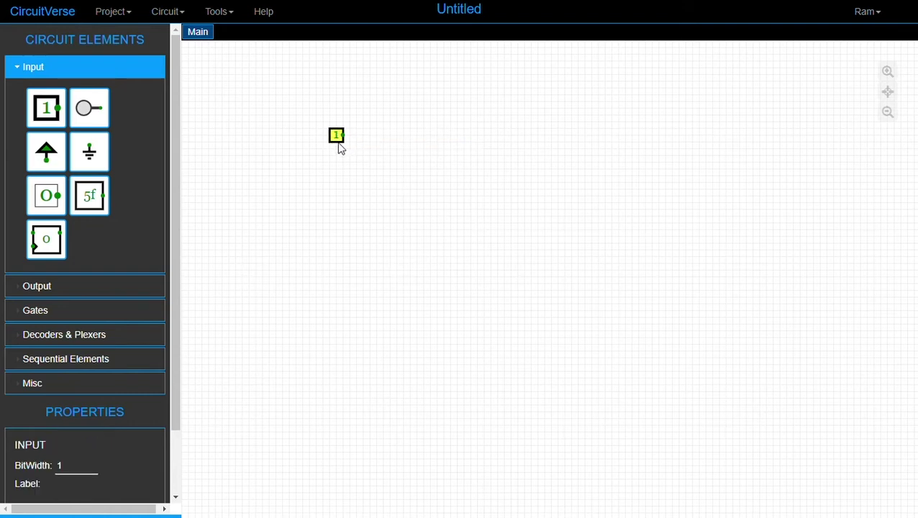
# Find the SevenSegDisplay among the element panels and drop it on the canvas
pyautogui.click(109, 291)
pyautogui.click(100, 280)
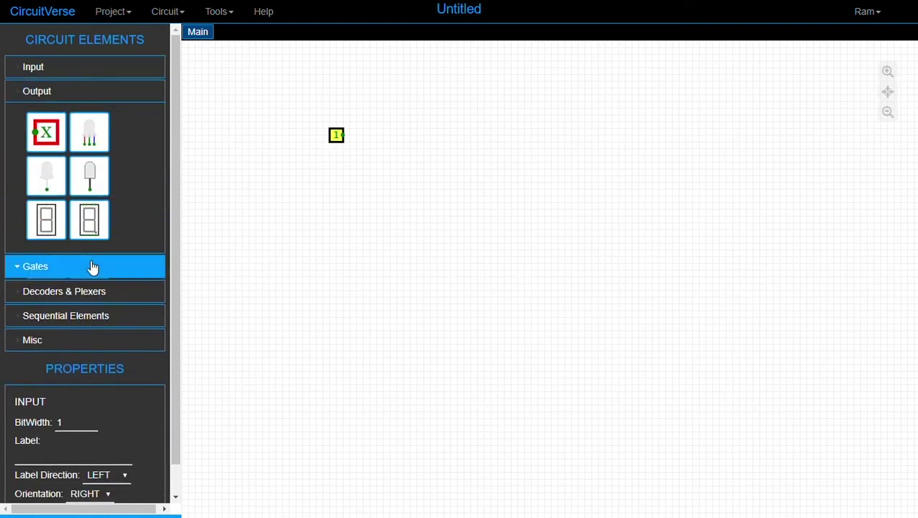
pyautogui.click(128, 99)
pyautogui.click(133, 72)
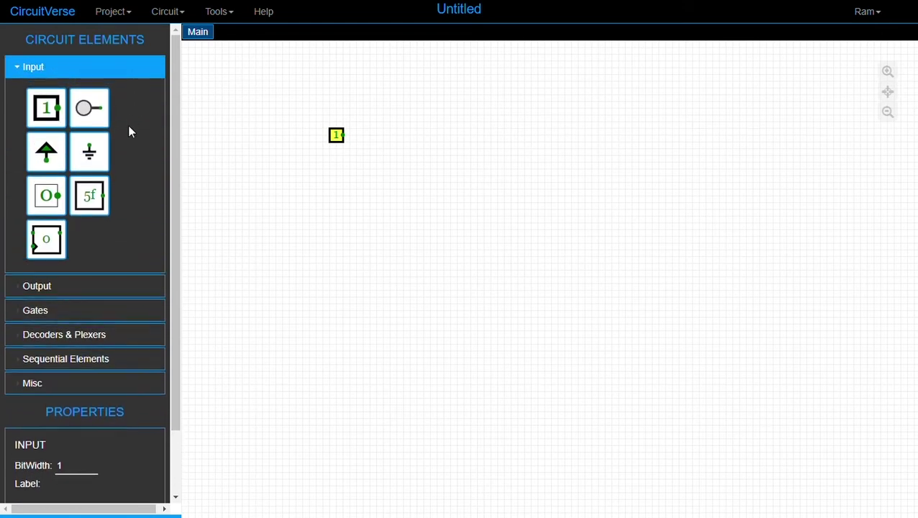
pyautogui.click(113, 288)
pyautogui.click(92, 345)
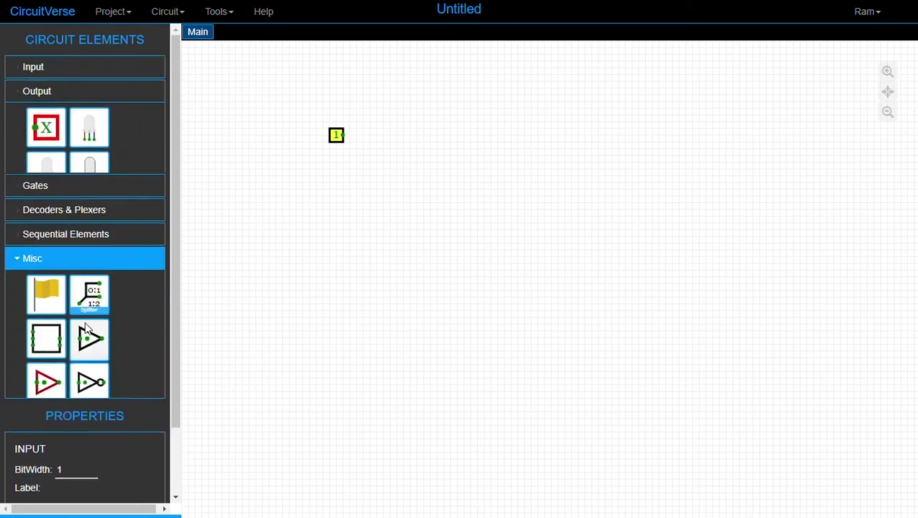
pyautogui.click(117, 94)
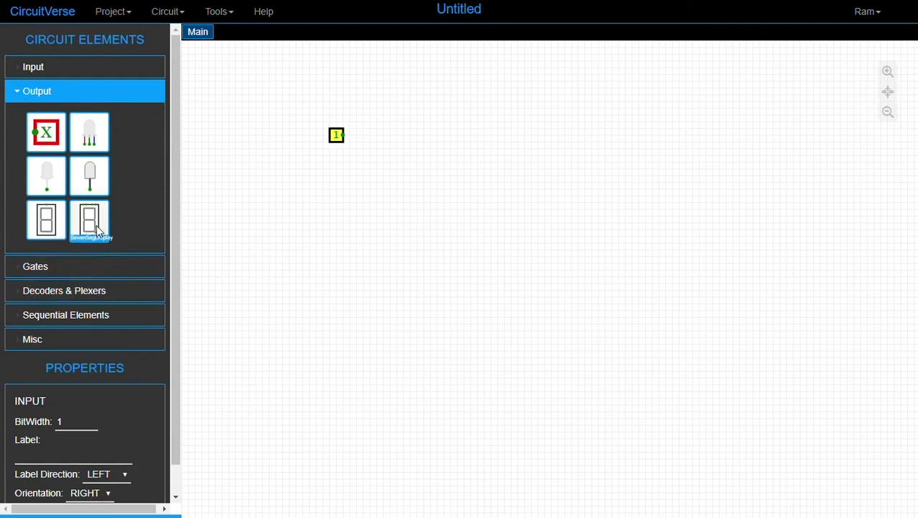
pyautogui.click(89, 223)
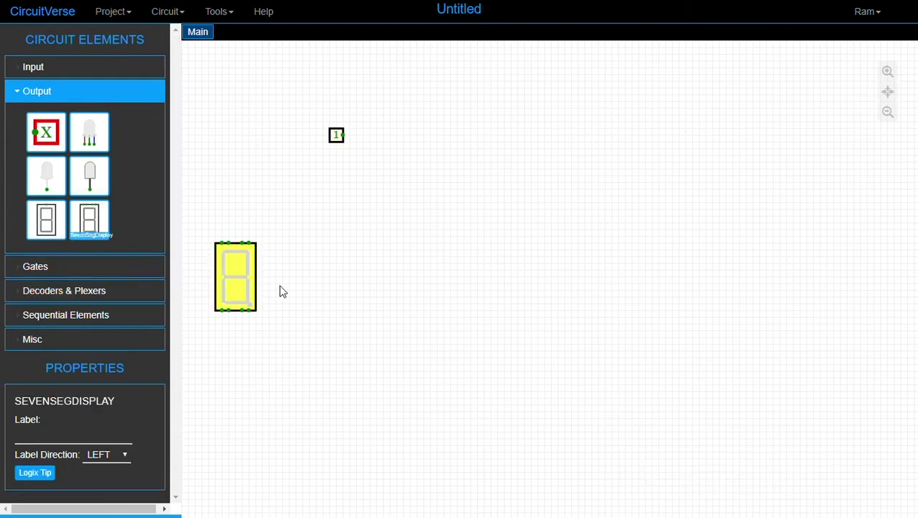
pyautogui.click(688, 262)
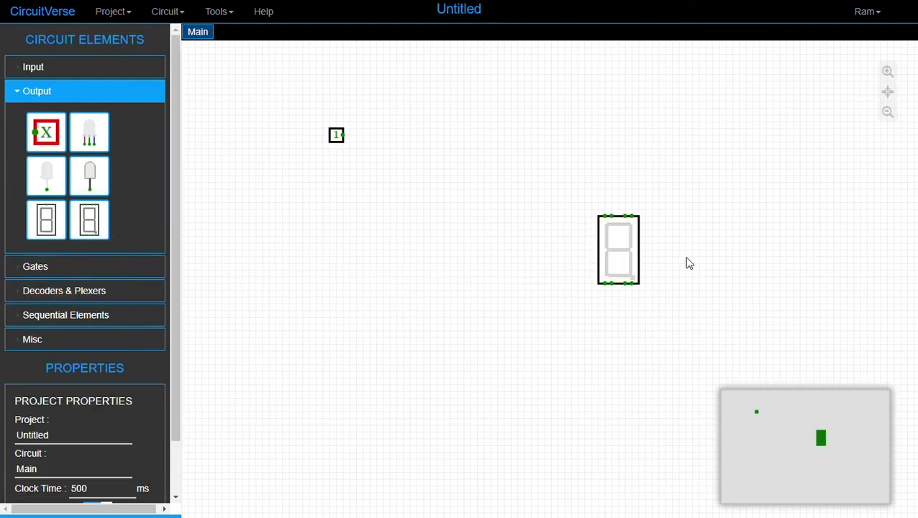
# Position the display right of the input and start a wire from its top-left pin
pyautogui.moveTo(611, 260); pyautogui.dragTo(574, 253)
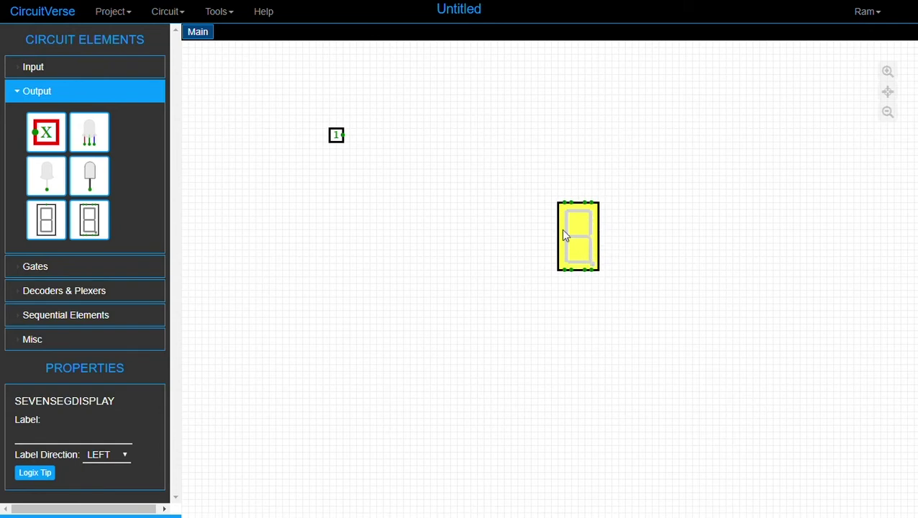
pyautogui.moveTo(564, 234); pyautogui.dragTo(618, 244)
pyautogui.click(713, 216)
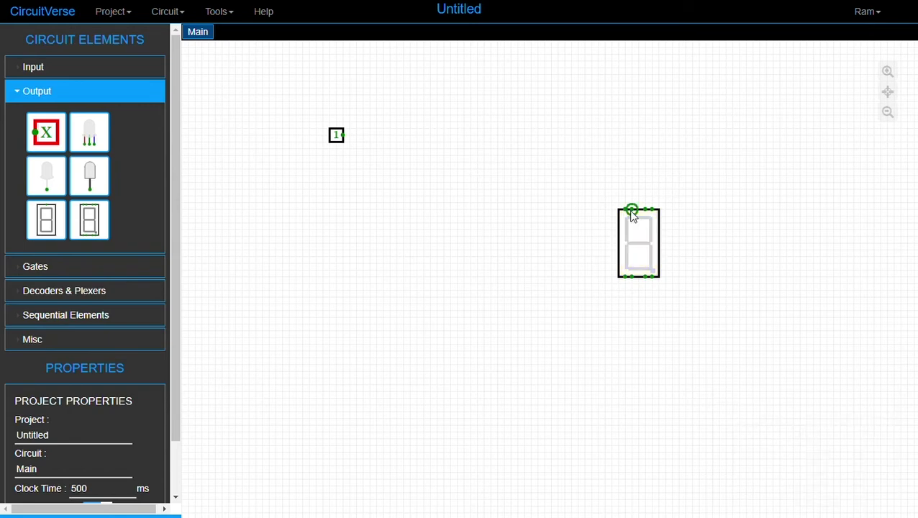
pyautogui.moveTo(632, 211); pyautogui.dragTo(631, 188)
# Add a new circuit named 'Top Left Segment' from the Circuit menu
pyautogui.click(168, 11)
pyautogui.click(196, 43)
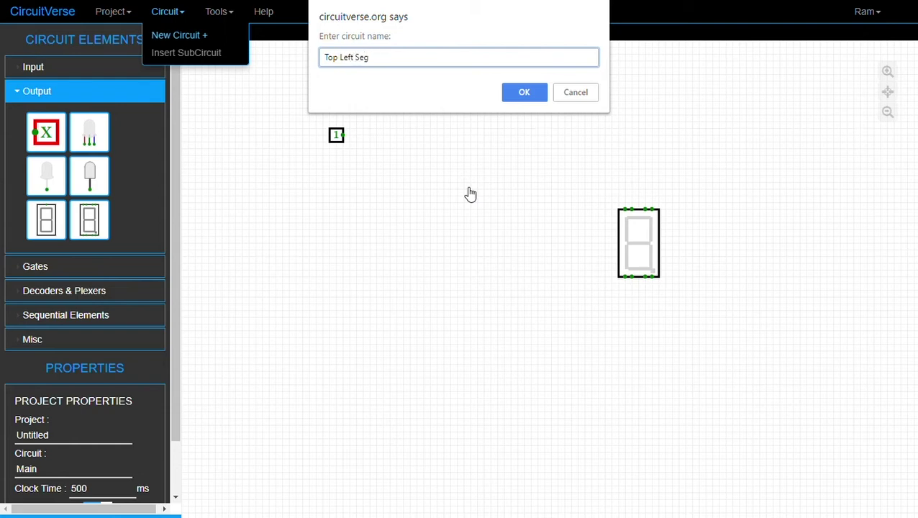
pyautogui.press('Return')
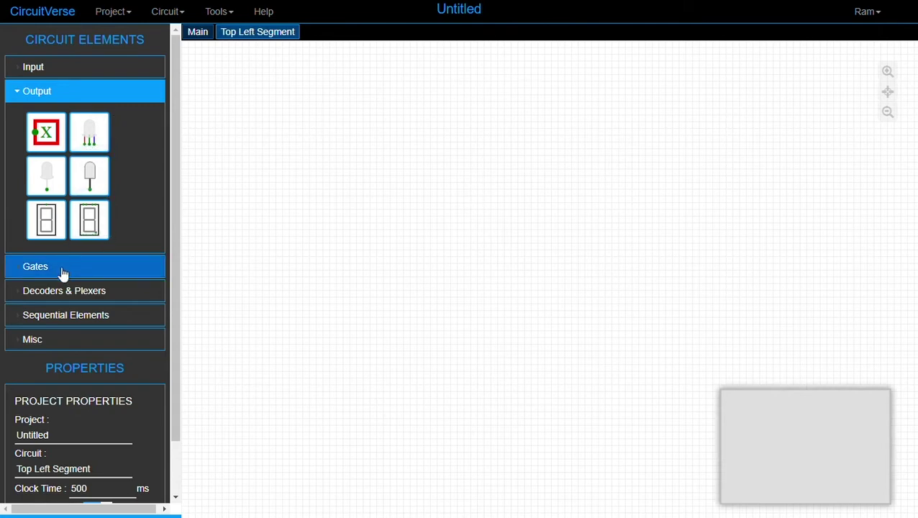
# Place three Input elements stacked vertically in the Top Left Segment circuit
pyautogui.click(36, 66)
pyautogui.click(45, 108)
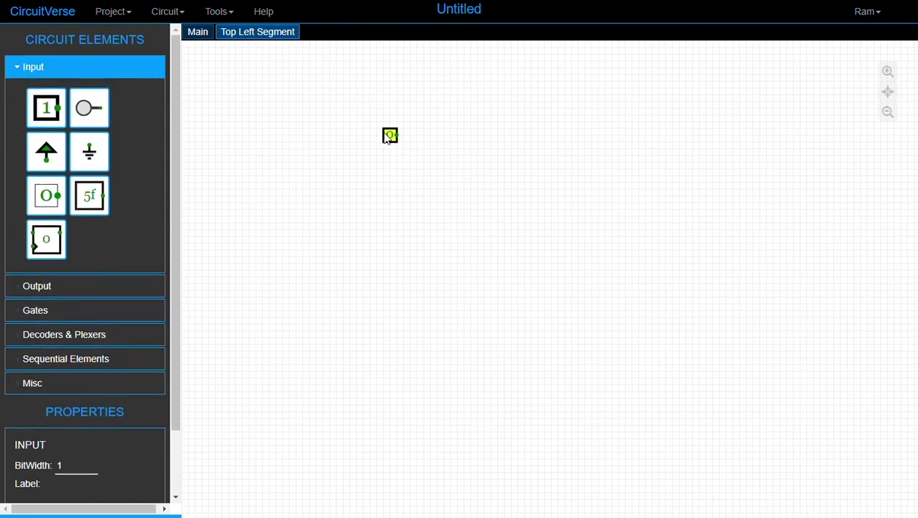
pyautogui.click(370, 128)
pyautogui.click(63, 120)
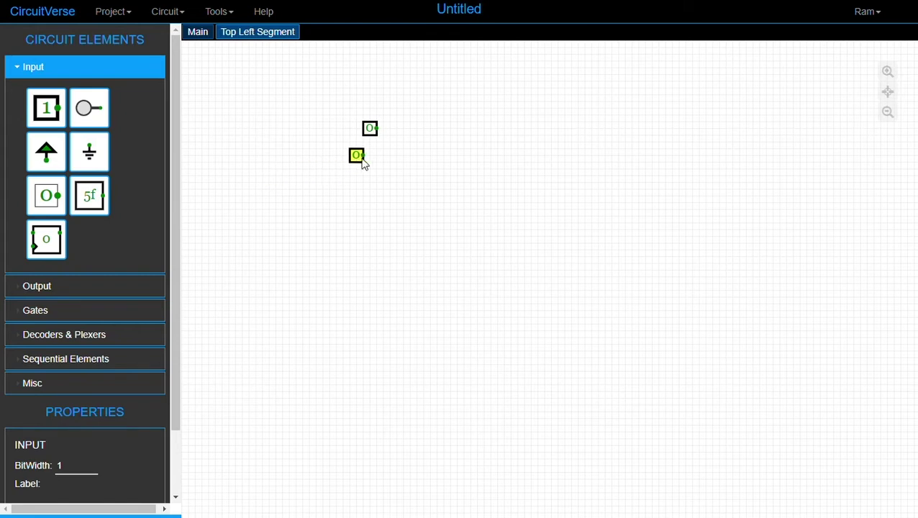
pyautogui.click(370, 154)
pyautogui.click(61, 117)
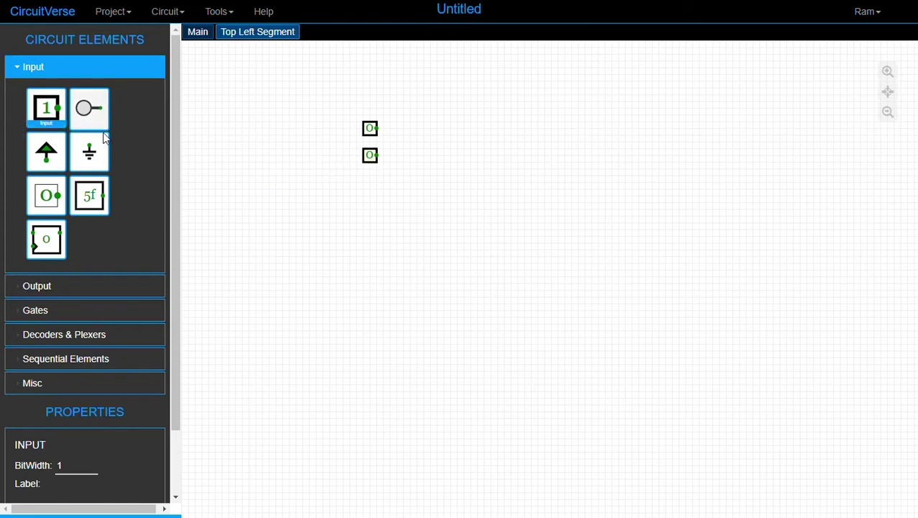
pyautogui.click(369, 182)
# Check the Main circuit, then return and add a fourth input below the three
pyautogui.click(202, 32)
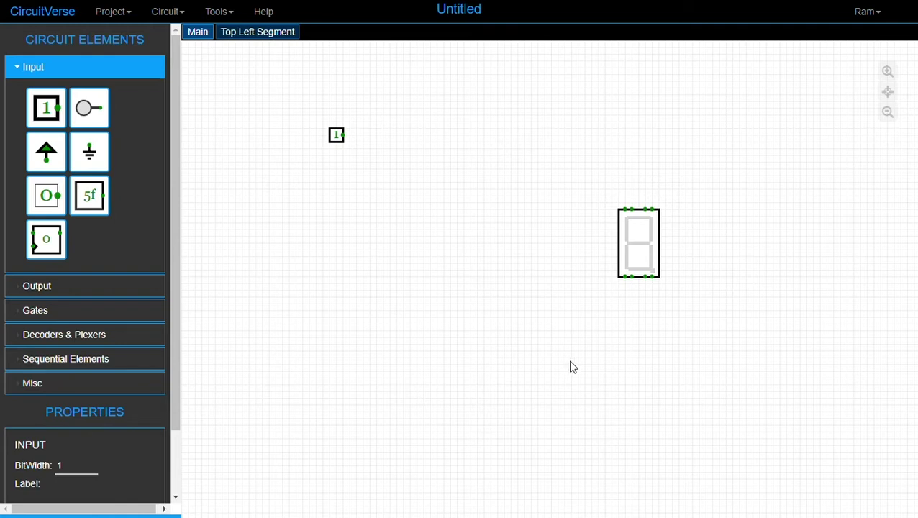
pyautogui.click(277, 34)
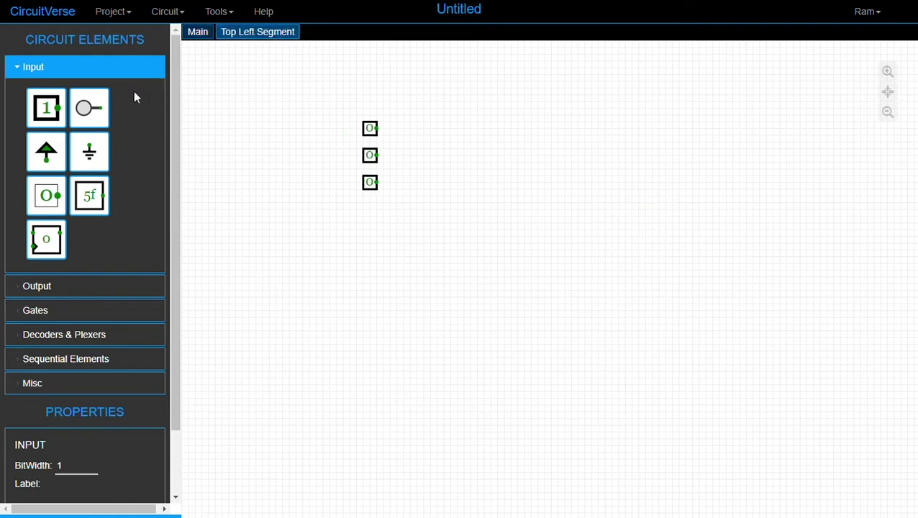
pyautogui.click(46, 108)
pyautogui.click(525, 193)
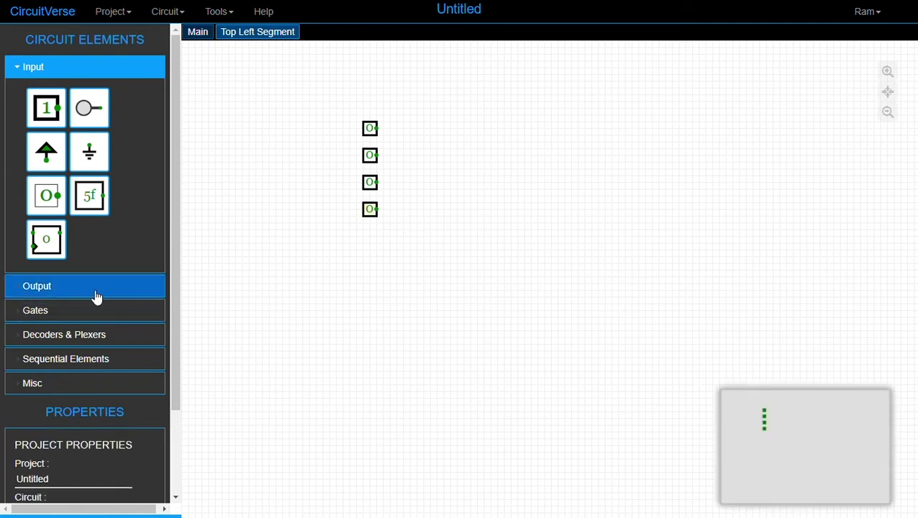
# Place an Output element right of the four inputs, nudged slightly upward
pyautogui.click(94, 292)
pyautogui.click(46, 132)
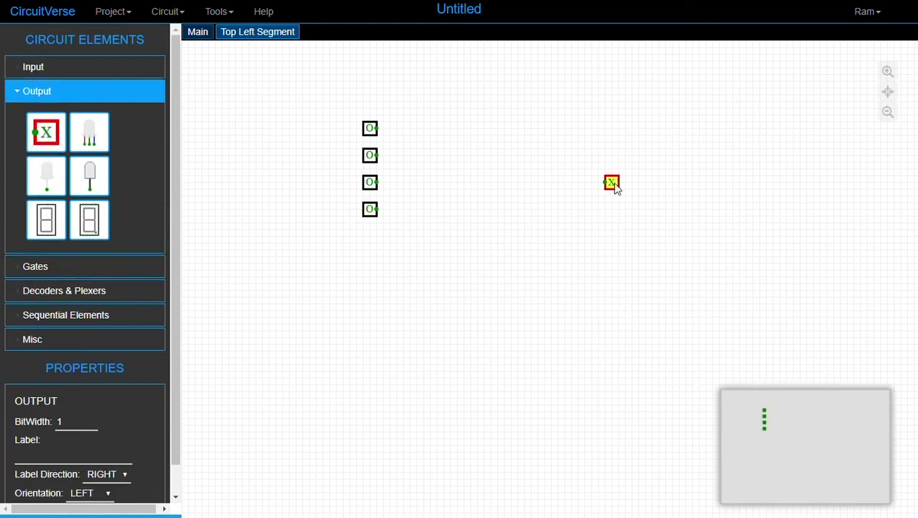
pyautogui.click(610, 182)
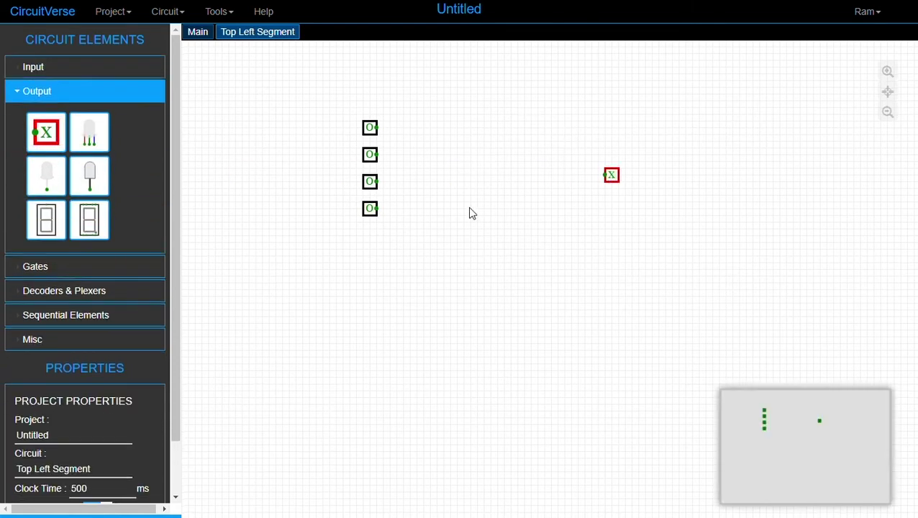
pyautogui.moveTo(611, 180); pyautogui.dragTo(613, 172)
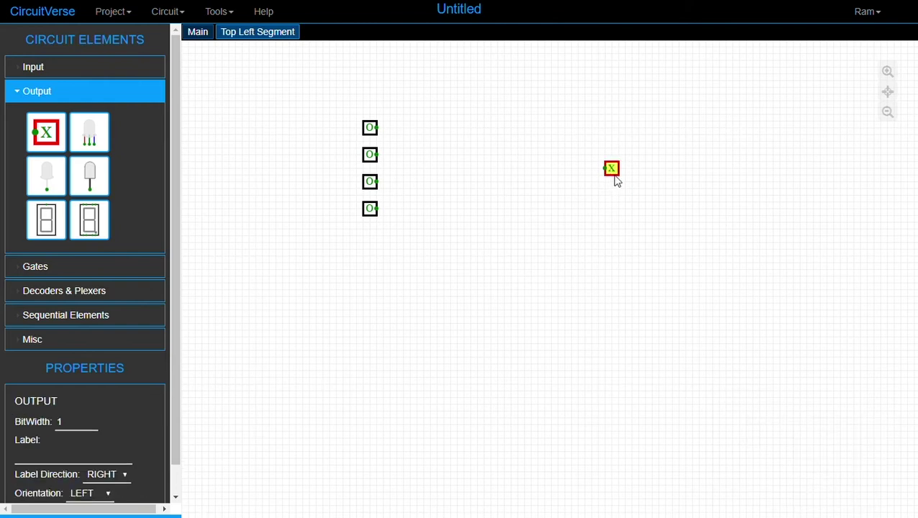
pyautogui.click(651, 200)
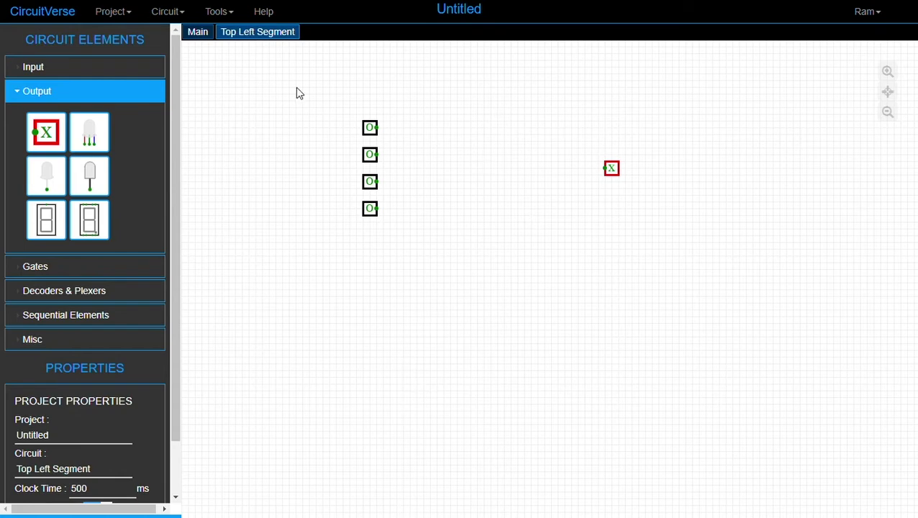
pyautogui.moveTo(296, 88); pyautogui.dragTo(667, 364)
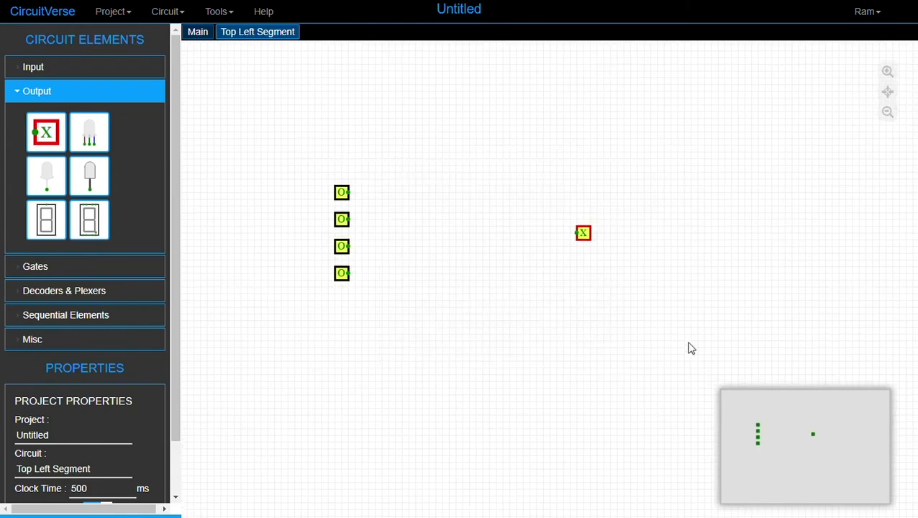
pyautogui.click(682, 222)
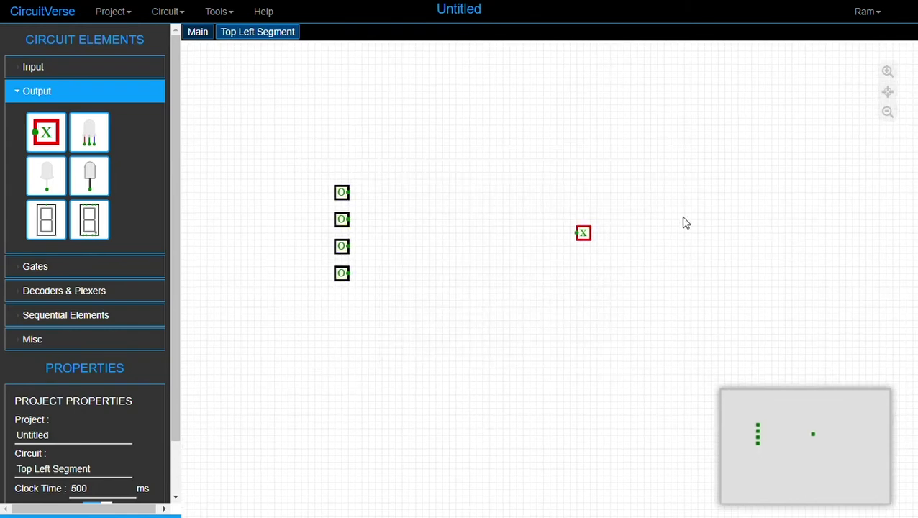
# Return to Main, open Combinational Analysis, then close the BooleanLogicTable dialog unused
pyautogui.click(206, 34)
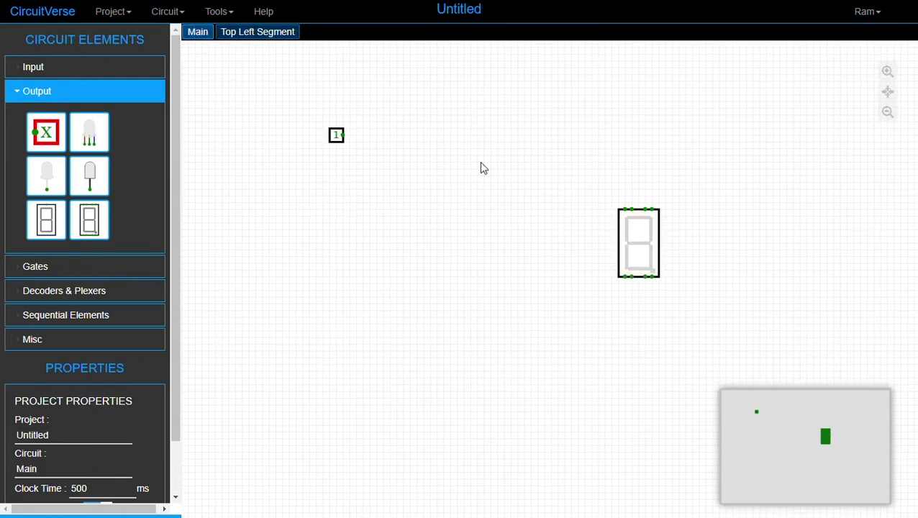
pyautogui.moveTo(469, 158); pyautogui.dragTo(440, 181)
pyautogui.moveTo(233, 21)
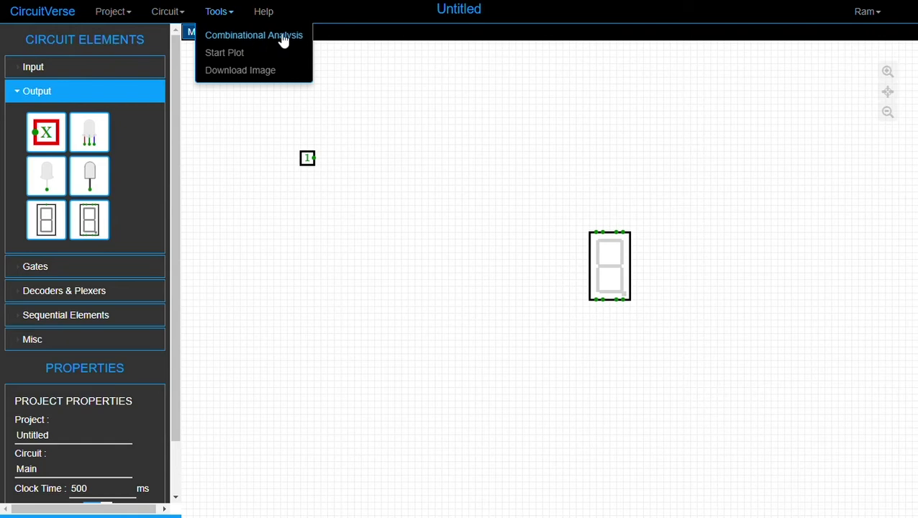
pyautogui.click(282, 37)
pyautogui.moveTo(381, 210); pyautogui.dragTo(318, 219)
pyautogui.click(462, 248)
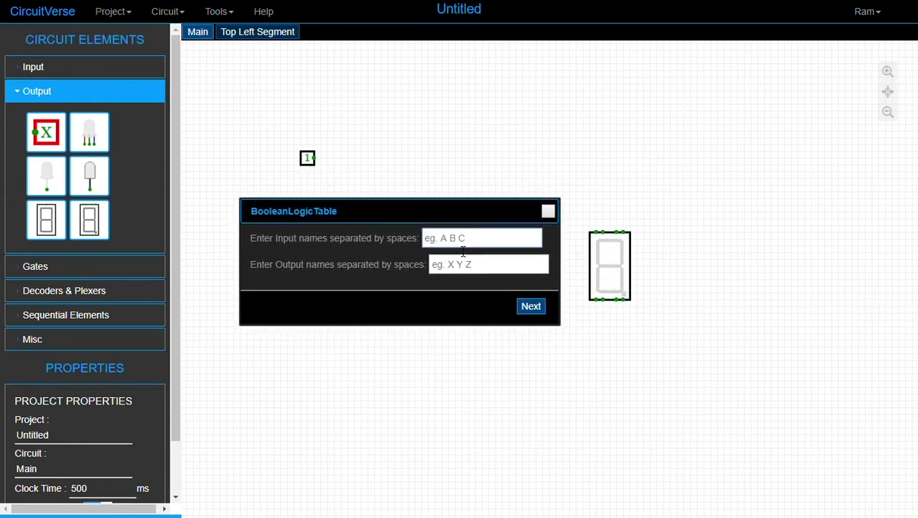
pyautogui.click(548, 213)
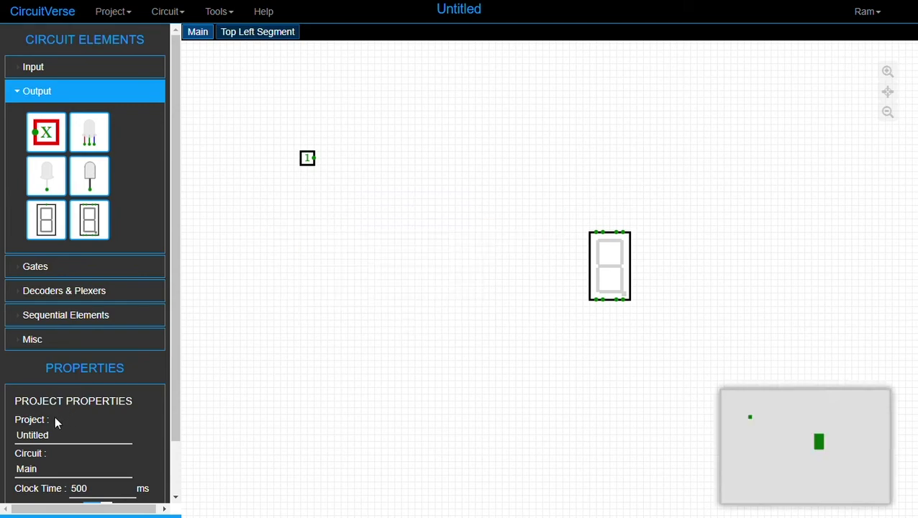
# Replace the project name with '7 Segment Display' in Project Properties
pyautogui.click(75, 437)
pyautogui.doubleClick(76, 439)
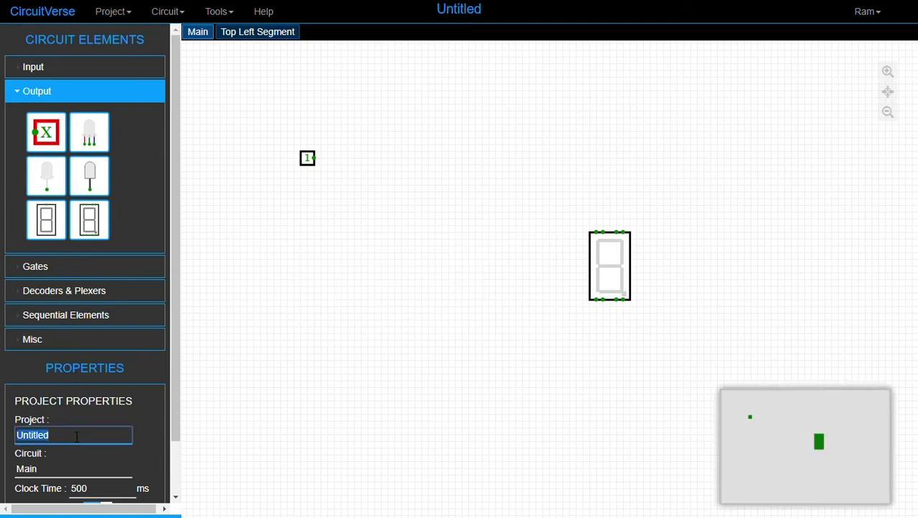
pyautogui.write('&')
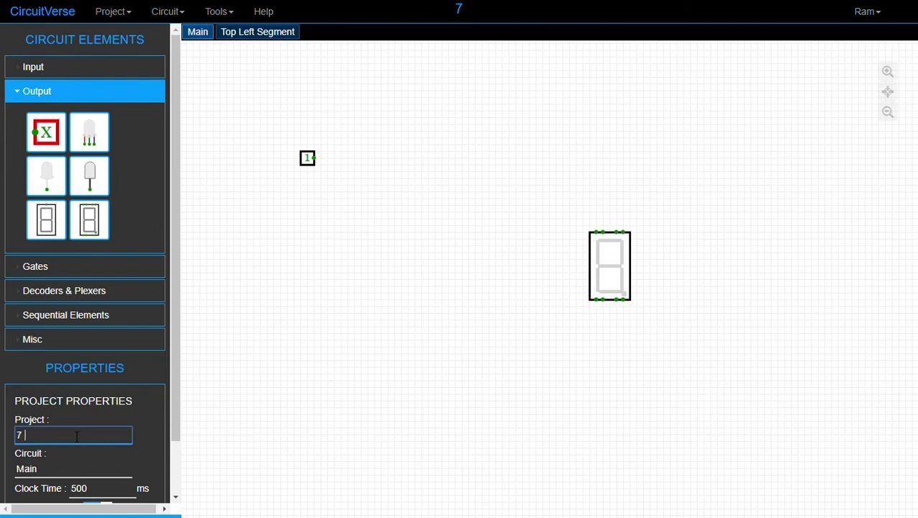
pyautogui.write(' Segment ')
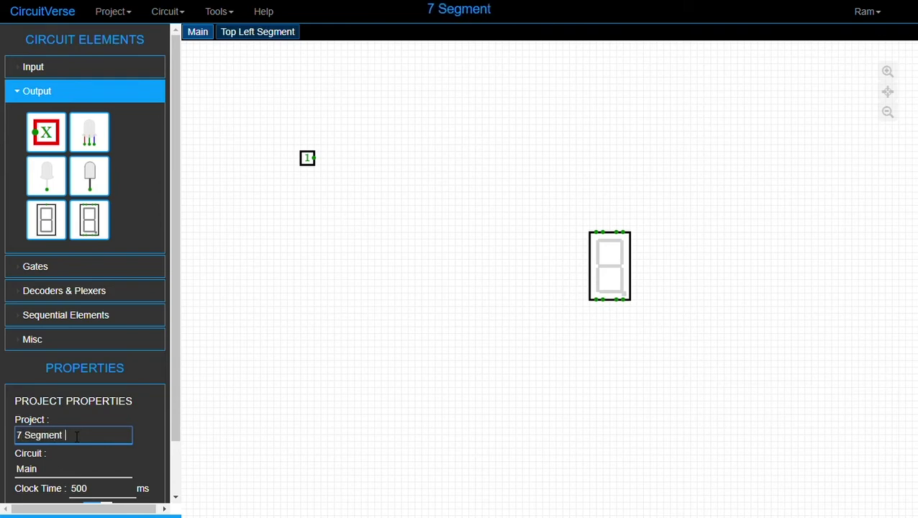
pyautogui.write('Display')
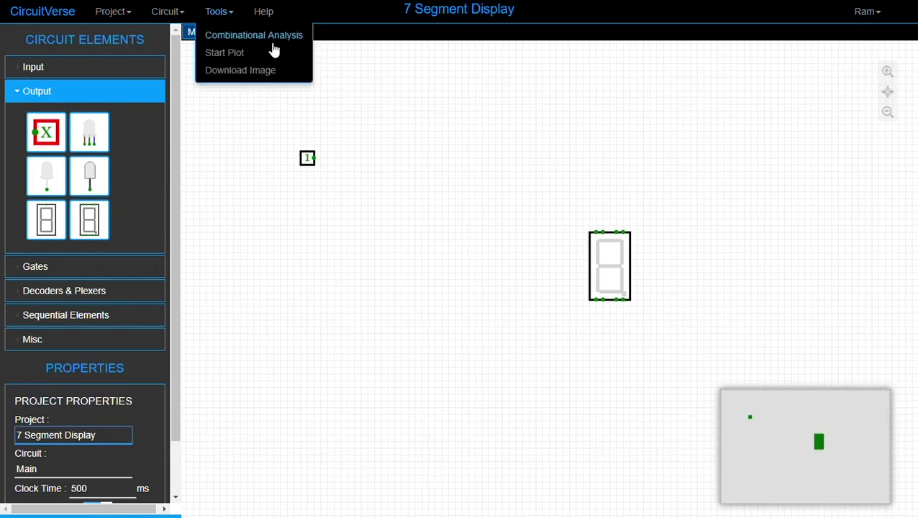
# Start Combinational Analysis with inputs S3 S2 S1 S0 and outputs TL T TR M BL B BR
pyautogui.click(272, 38)
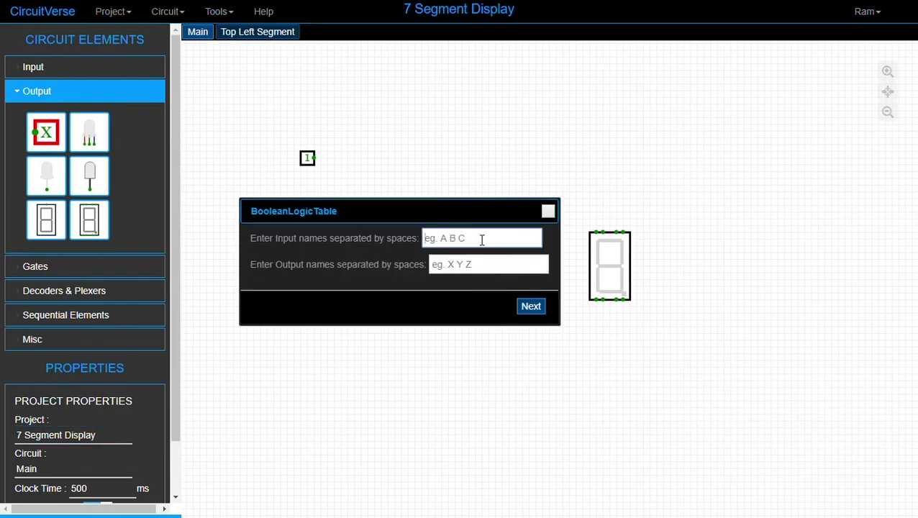
pyautogui.write('S3 S2 S1 S0')
pyautogui.click(523, 269)
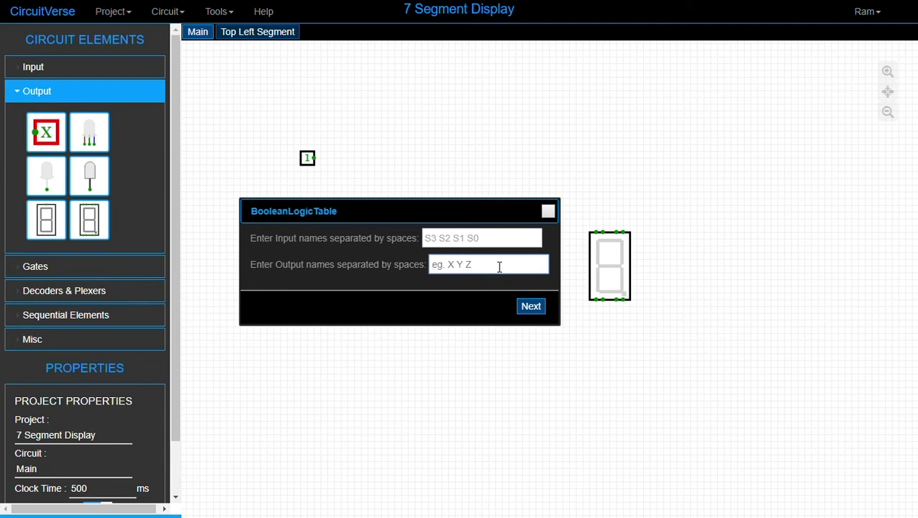
pyautogui.write('TL T TR M BL B BR')
pyautogui.moveTo(530, 268); pyautogui.dragTo(434, 268)
pyautogui.click(527, 266)
pyautogui.hotkey('shift', 'Tab')
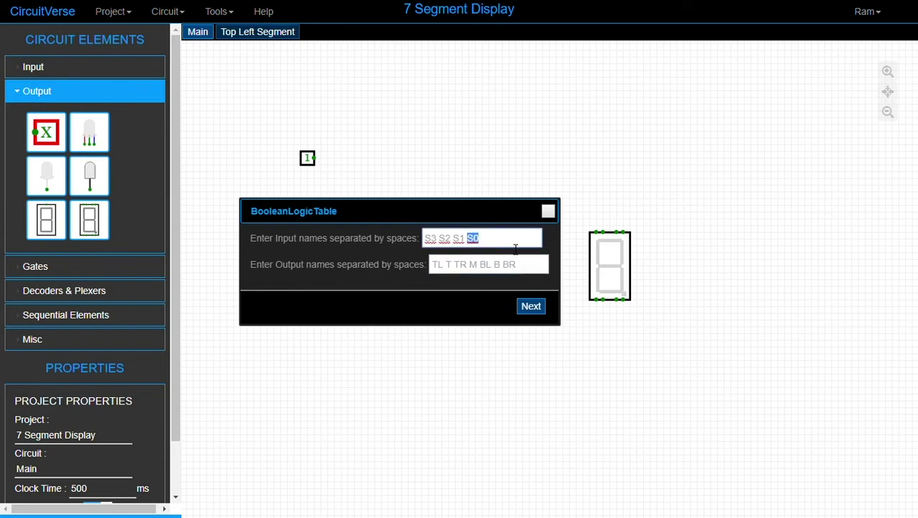
pyautogui.click(543, 307)
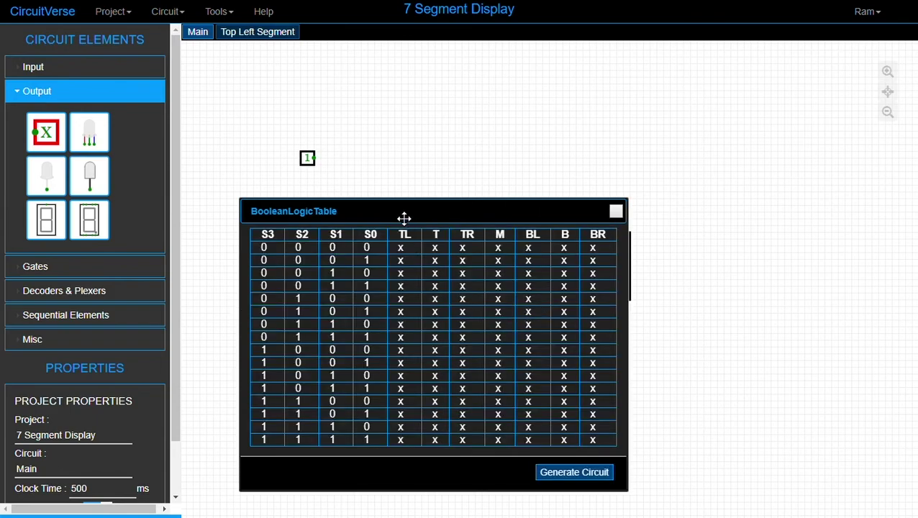
# Move the truth-table dialog up and fill row 0000 for digit 0 (M=0, others 1)
pyautogui.moveTo(403, 216); pyautogui.dragTo(367, 123)
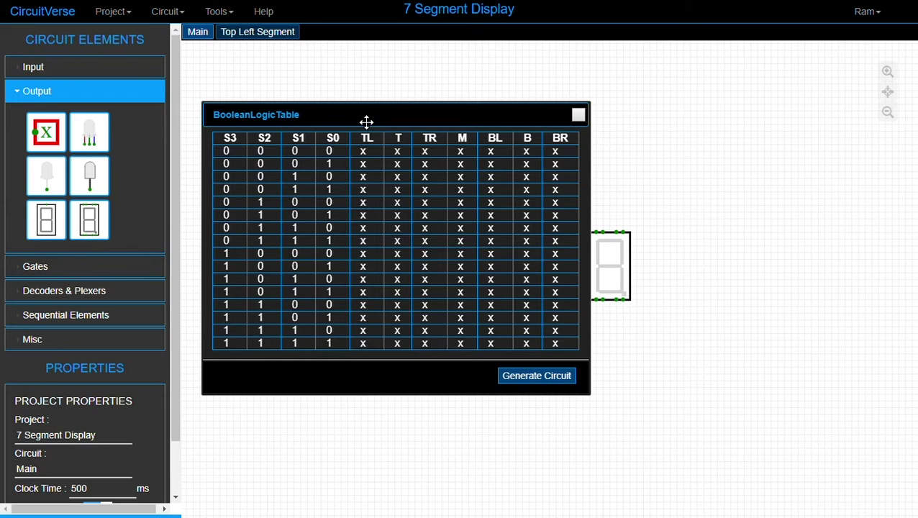
pyautogui.moveTo(367, 121); pyautogui.dragTo(389, 125)
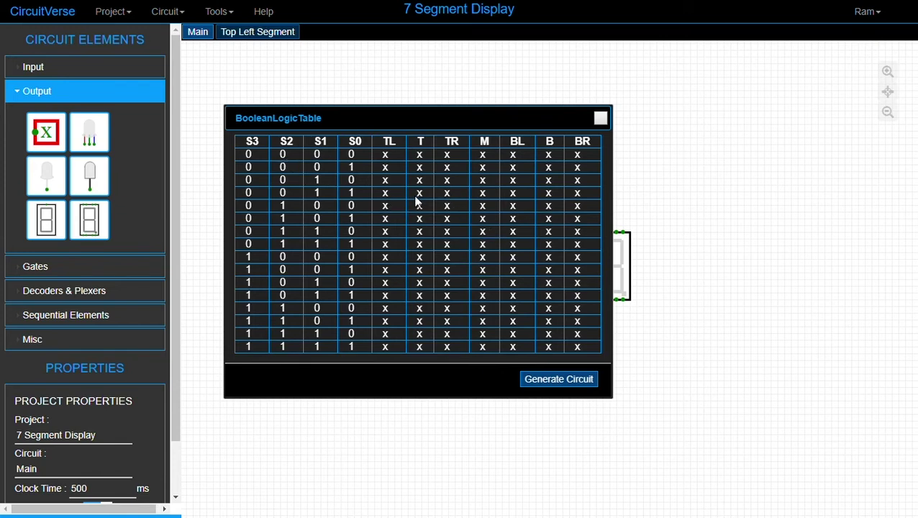
pyautogui.click(394, 162)
pyautogui.click(419, 155)
pyautogui.click(490, 154)
pyautogui.click(513, 154)
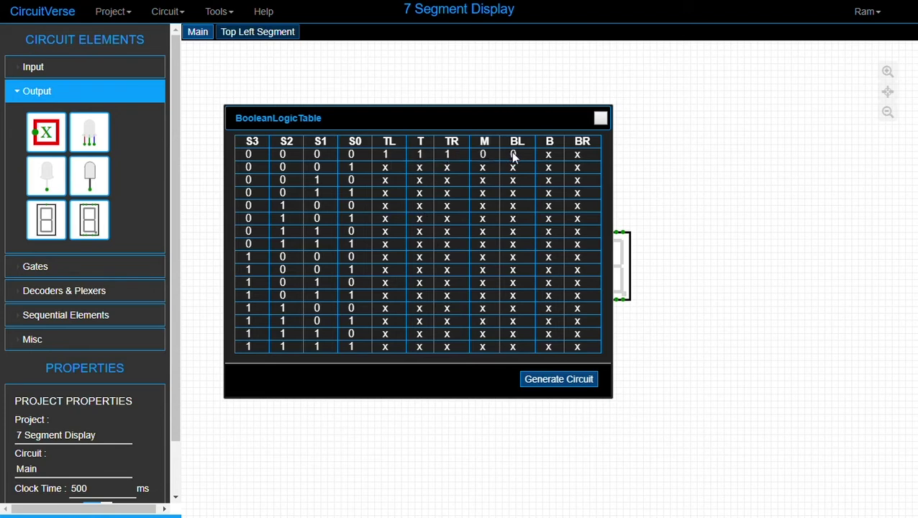
pyautogui.click(579, 154)
# Set row 0000's T to 1 and fill row 0001 for digit 1 (only TR, BR on)
pyautogui.click(392, 169)
pyautogui.click(392, 169)
pyautogui.click(392, 169)
pyautogui.click(420, 154)
pyautogui.click(421, 155)
pyautogui.click(421, 168)
pyautogui.click(461, 165)
pyautogui.click(460, 165)
pyautogui.click(482, 169)
pyautogui.click(510, 170)
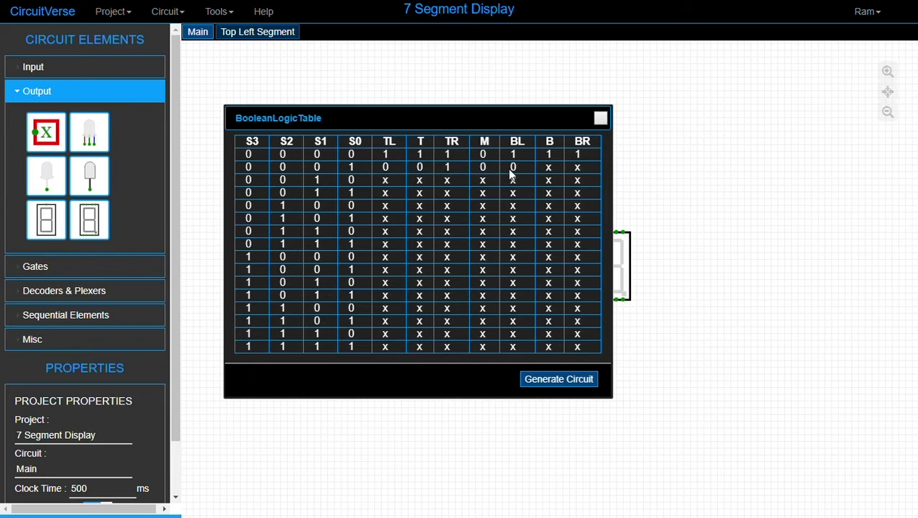
pyautogui.click(548, 167)
pyautogui.click(577, 167)
pyautogui.click(577, 167)
# Fill row 0010 for digit 2 (TL=0, BR=0, rest 1) and set row 0011's TR to 1
pyautogui.click(386, 185)
pyautogui.click(420, 181)
pyautogui.click(420, 181)
pyautogui.click(445, 181)
pyautogui.click(513, 179)
pyautogui.click(513, 180)
pyautogui.click(548, 180)
pyautogui.click(548, 180)
pyautogui.click(577, 180)
pyautogui.click(446, 193)
pyautogui.click(446, 193)
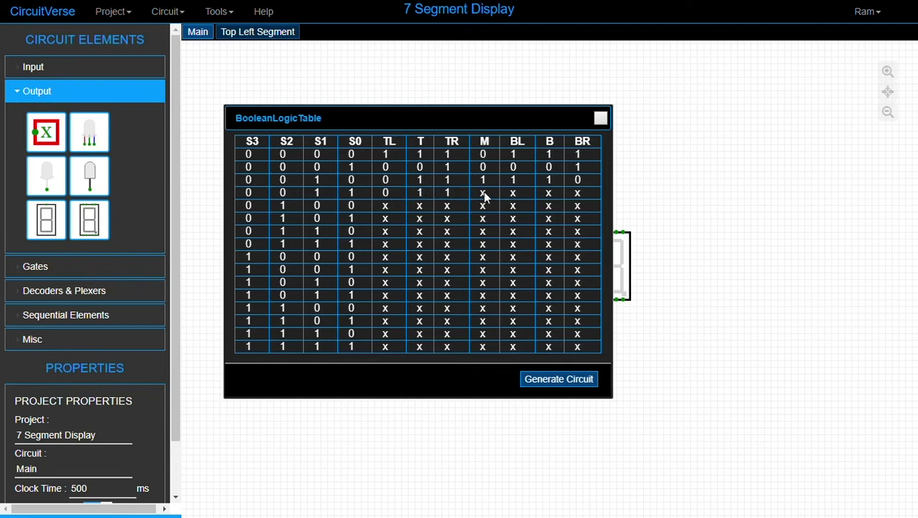
# Finish row 0011 (M=1, BL=0, B/BR=1), set row 0100's B to 0, and fill row 0101
pyautogui.click(512, 193)
pyautogui.click(549, 192)
pyautogui.click(548, 193)
pyautogui.click(576, 193)
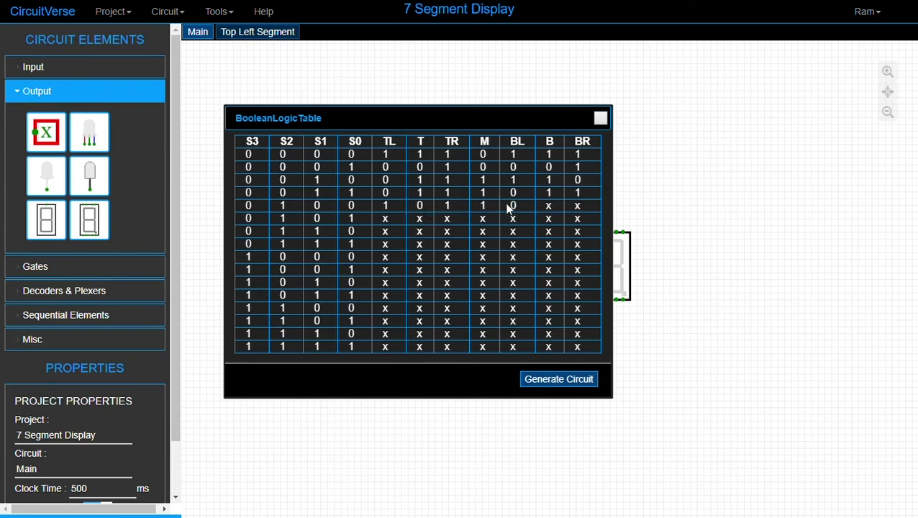
pyautogui.click(548, 207)
pyautogui.click(387, 222)
pyautogui.click(456, 220)
pyautogui.click(483, 219)
pyautogui.click(482, 219)
pyautogui.click(538, 221)
pyautogui.click(579, 223)
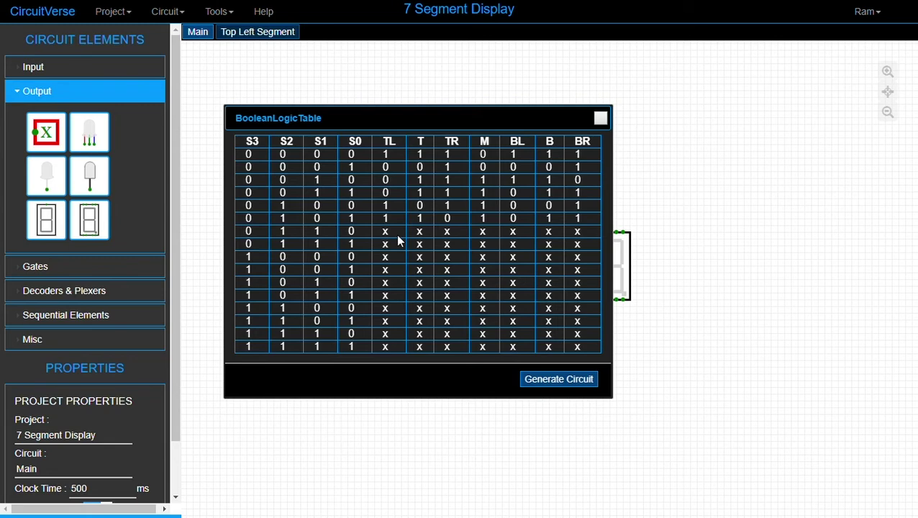
# Fill row 0110 for digit 6 with TL, T, M, BL, BR at 1 and TR at 0
pyautogui.click(397, 235)
pyautogui.click(417, 234)
pyautogui.click(417, 234)
pyautogui.click(447, 233)
pyautogui.click(482, 235)
pyautogui.click(482, 234)
pyautogui.click(514, 236)
pyautogui.click(515, 236)
pyautogui.click(547, 236)
pyautogui.click(577, 234)
pyautogui.click(577, 233)
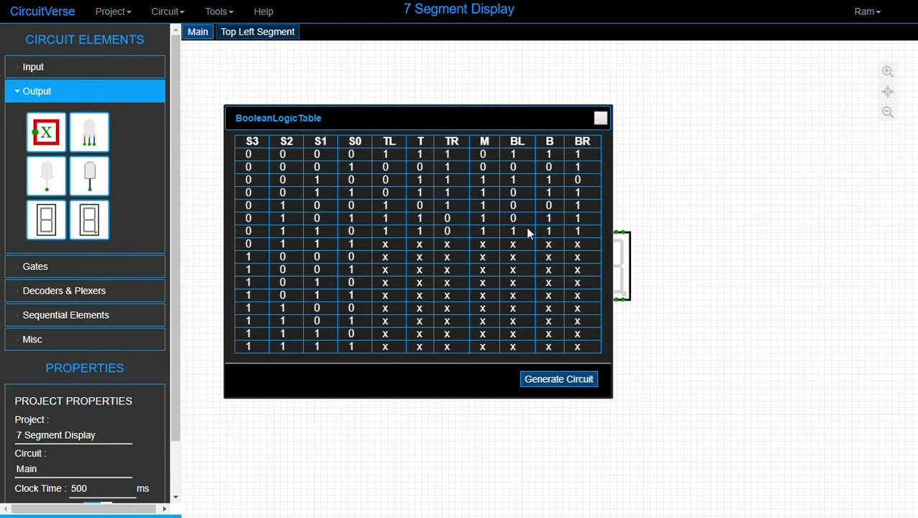
# Fill row 0111 for digit 7: TL, M, BL, B at 0 and BR at 1
pyautogui.click(401, 249)
pyautogui.click(493, 250)
pyautogui.click(509, 248)
pyautogui.click(544, 246)
pyautogui.click(576, 245)
pyautogui.click(576, 245)
# Fill row 1000 with all segments 1 and row 1001 with T=1, BL=0, B=1
pyautogui.click(387, 258)
pyautogui.click(423, 254)
pyautogui.click(447, 256)
pyautogui.click(486, 257)
pyautogui.click(512, 257)
pyautogui.click(575, 259)
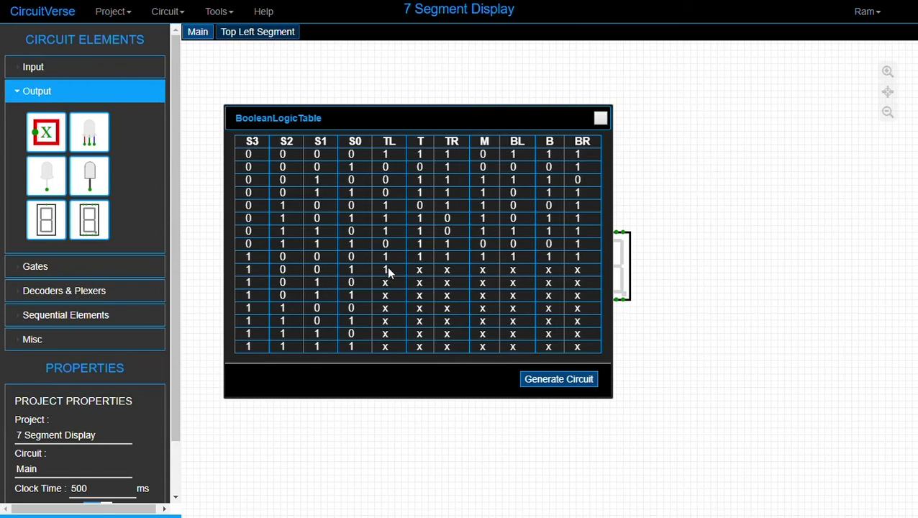
pyautogui.click(422, 269)
pyautogui.click(515, 272)
pyautogui.click(561, 275)
pyautogui.click(562, 276)
# Generate the gate circuit from the truth table and zoom out to view it
pyautogui.click(553, 382)
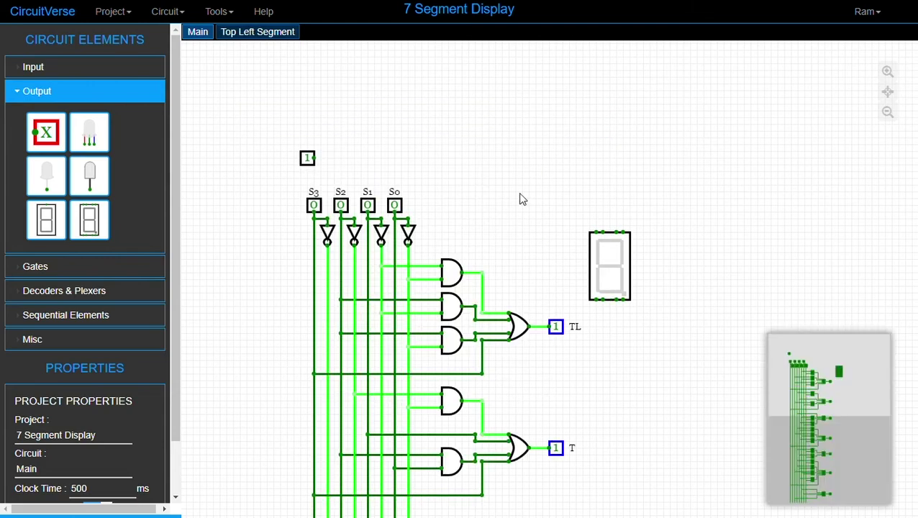
pyautogui.scroll(-3, 522, 199)
pyautogui.scroll(2, 606, 338)
pyautogui.scroll(-2, 581, 368)
pyautogui.scroll(-4, 581, 367)
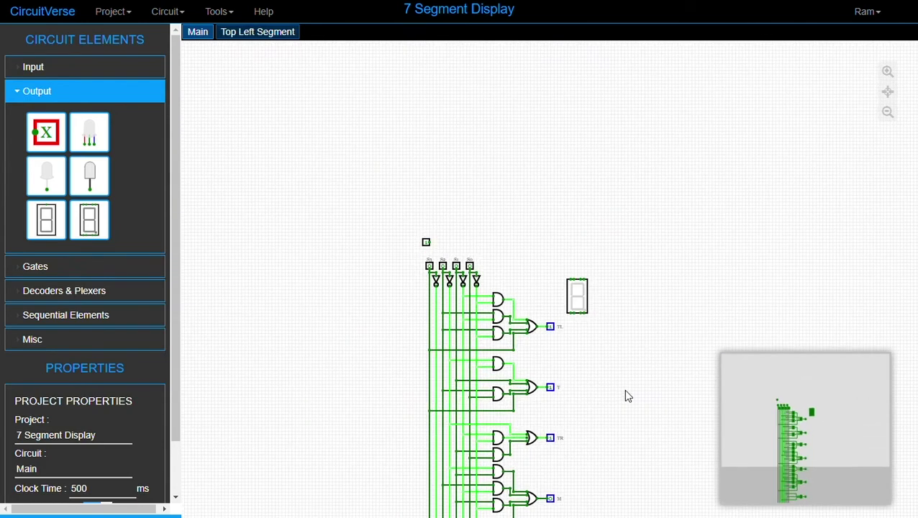
pyautogui.scroll(-3, 532, 287)
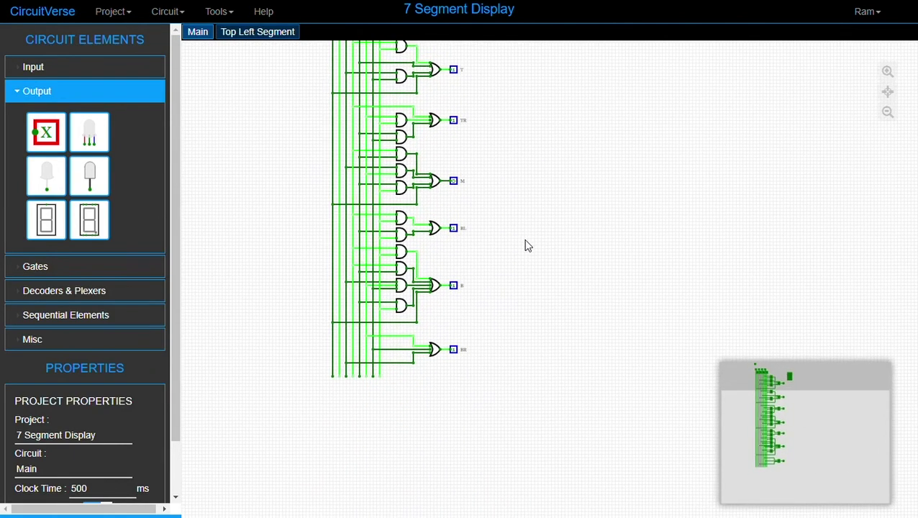
pyautogui.scroll(4, 531, 340)
pyautogui.scroll(3, 497, 284)
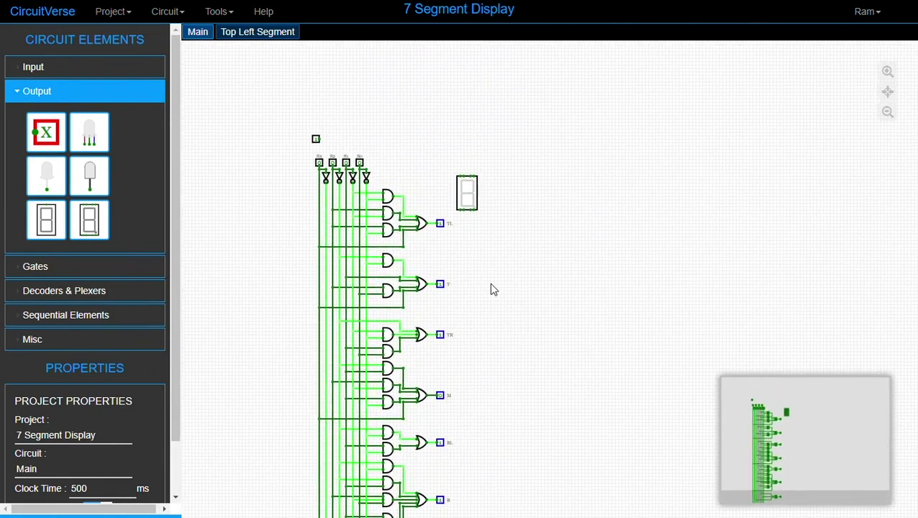
# Delete the stray input above S3–S0 and move the seven-segment display beside the outputs
pyautogui.moveTo(462, 167); pyautogui.dragTo(651, 414)
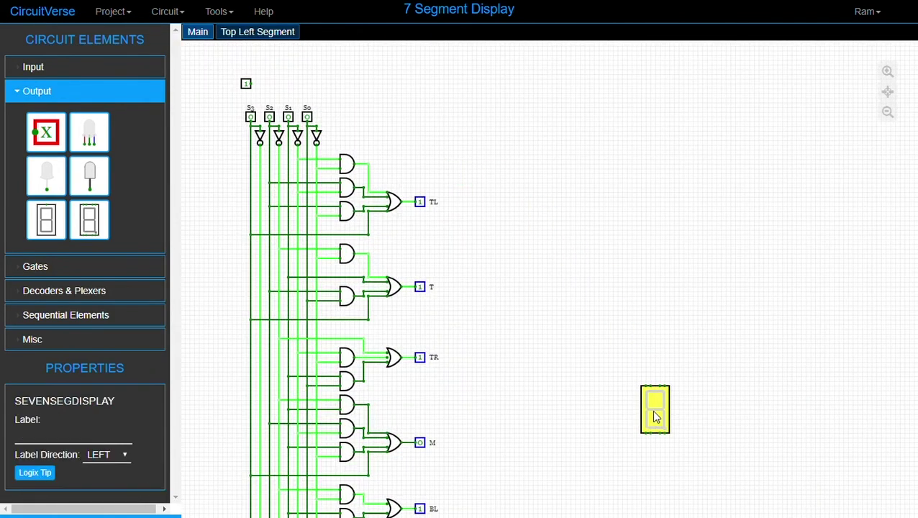
pyautogui.click(246, 85)
pyautogui.press('Delete')
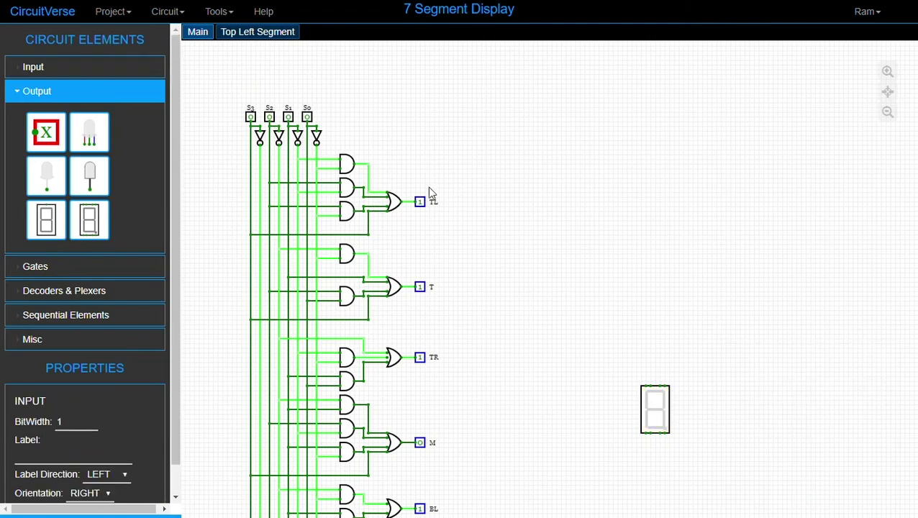
pyautogui.moveTo(597, 277); pyautogui.dragTo(522, 248)
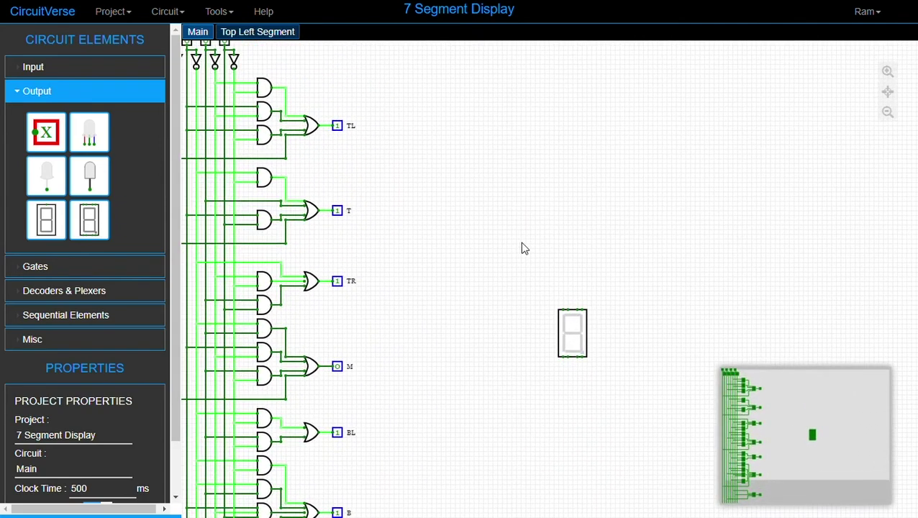
pyautogui.moveTo(579, 321); pyautogui.dragTo(544, 279)
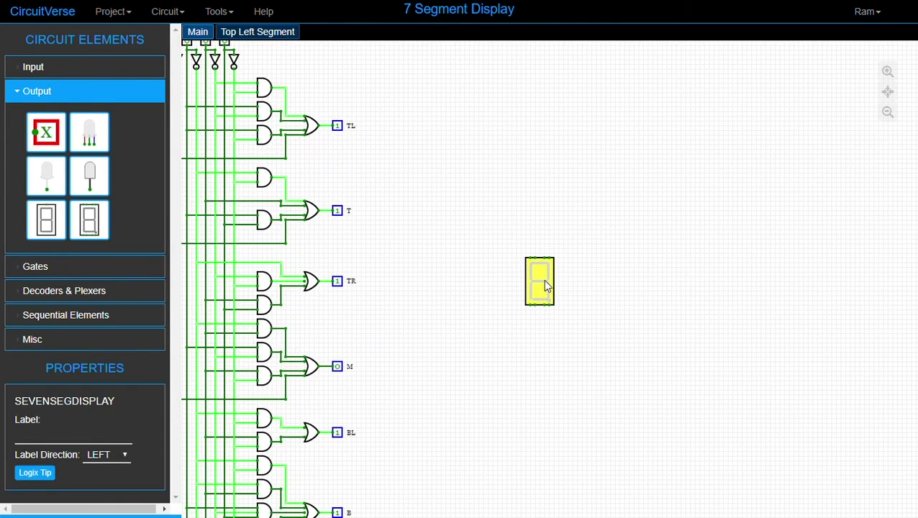
pyautogui.click(565, 207)
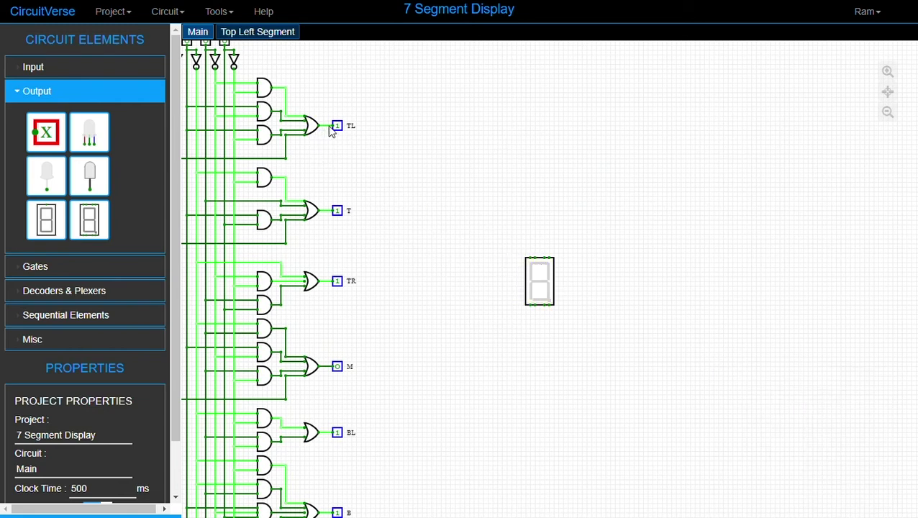
# Move the TL output right and wire it to the display's top-left segment pin
pyautogui.moveTo(341, 133); pyautogui.dragTo(412, 133)
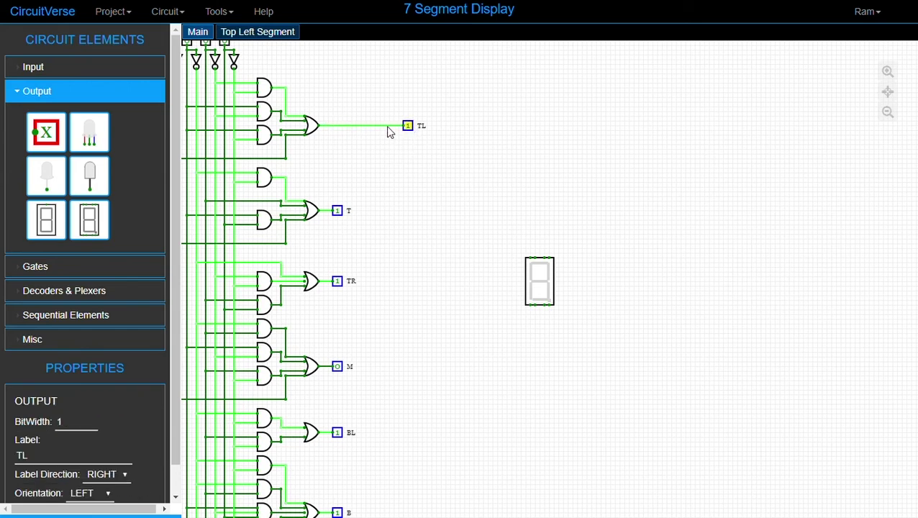
pyautogui.moveTo(390, 124); pyautogui.dragTo(518, 87)
pyautogui.scroll(1, 518, 106)
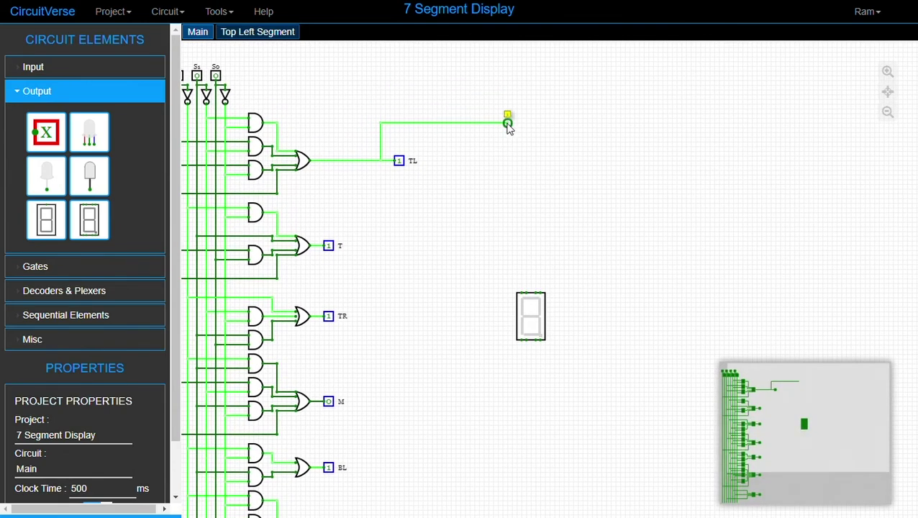
pyautogui.moveTo(508, 123); pyautogui.dragTo(522, 293)
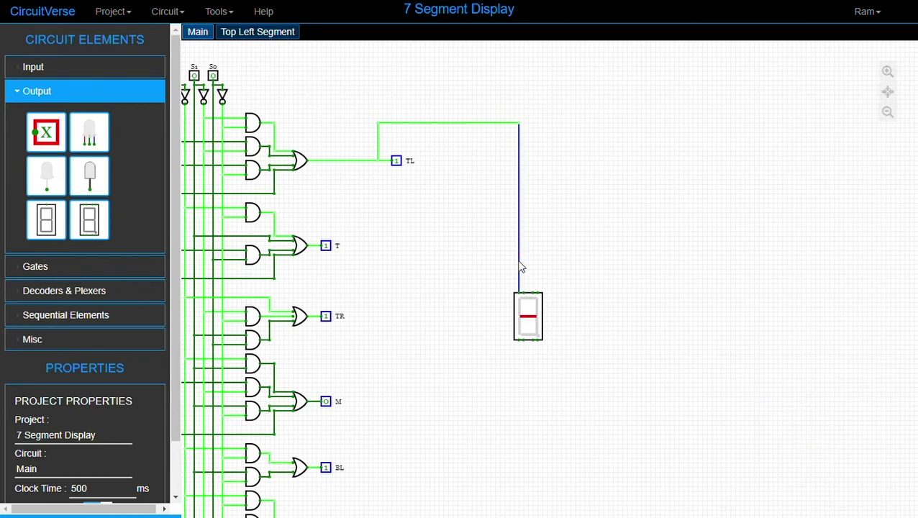
pyautogui.hotkey('ctrl', 'z')
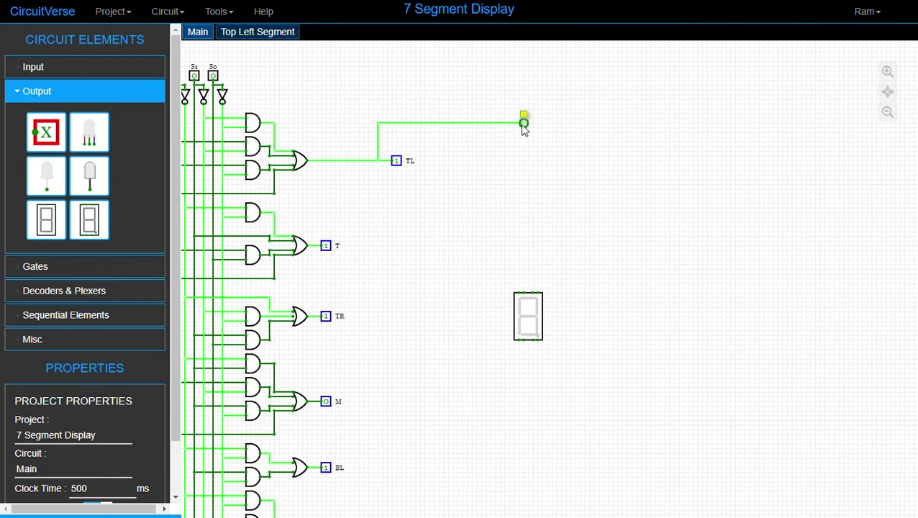
pyautogui.moveTo(524, 125); pyautogui.dragTo(524, 299)
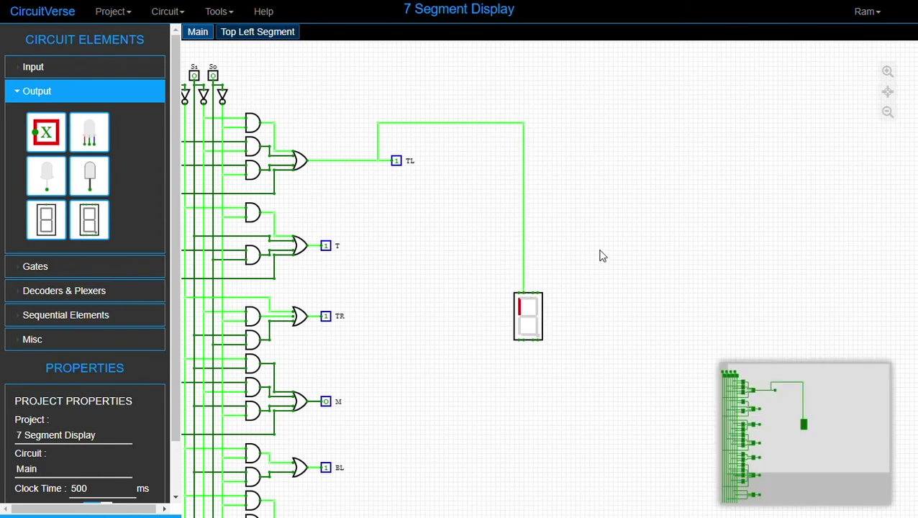
pyautogui.moveTo(394, 253); pyautogui.dragTo(396, 217)
# Shift the T, TR and M outputs right and wire TR and M to the display
pyautogui.moveTo(327, 211)
pyautogui.mouseDown()
pyautogui.moveTo(373, 213)
pyautogui.moveTo(449, 260)
pyautogui.moveTo(420, 242)
pyautogui.moveTo(416, 227)
pyautogui.moveTo(568, 232)
pyautogui.moveTo(572, 216)
pyautogui.moveTo(551, 220)
pyautogui.moveTo(563, 213)
pyautogui.moveTo(554, 217)
pyautogui.moveTo(547, 274)
pyautogui.moveTo(544, 302)
pyautogui.moveTo(554, 301)
pyautogui.mouseUp()
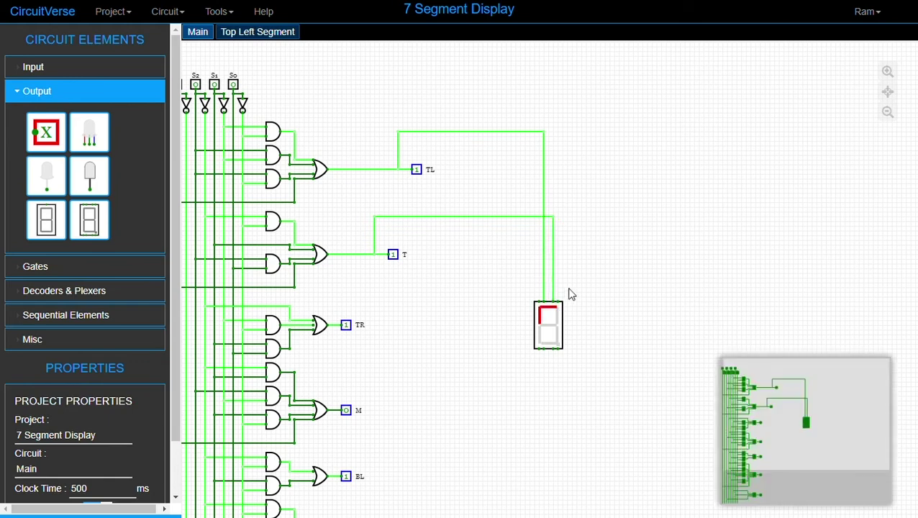
pyautogui.moveTo(343, 332); pyautogui.dragTo(403, 336)
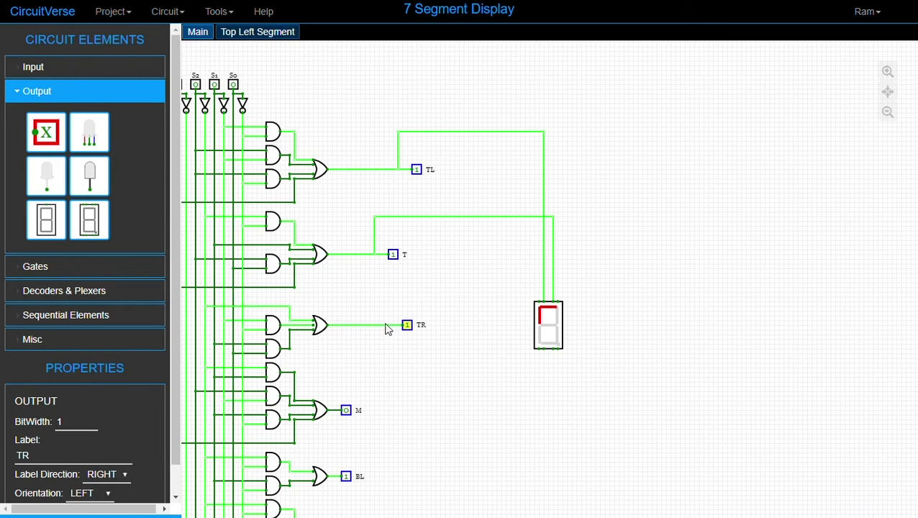
pyautogui.moveTo(383, 325); pyautogui.dragTo(560, 305)
pyautogui.scroll(-3, 597, 288)
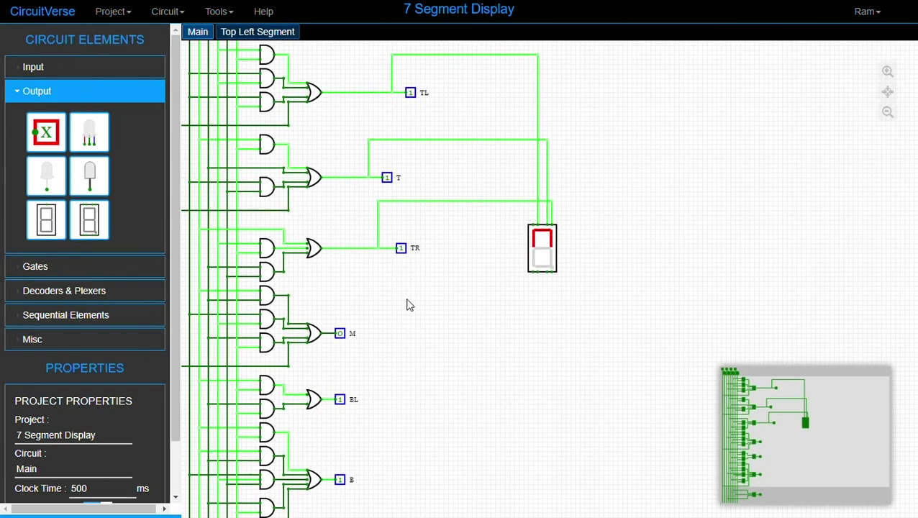
pyautogui.moveTo(346, 341); pyautogui.dragTo(532, 223)
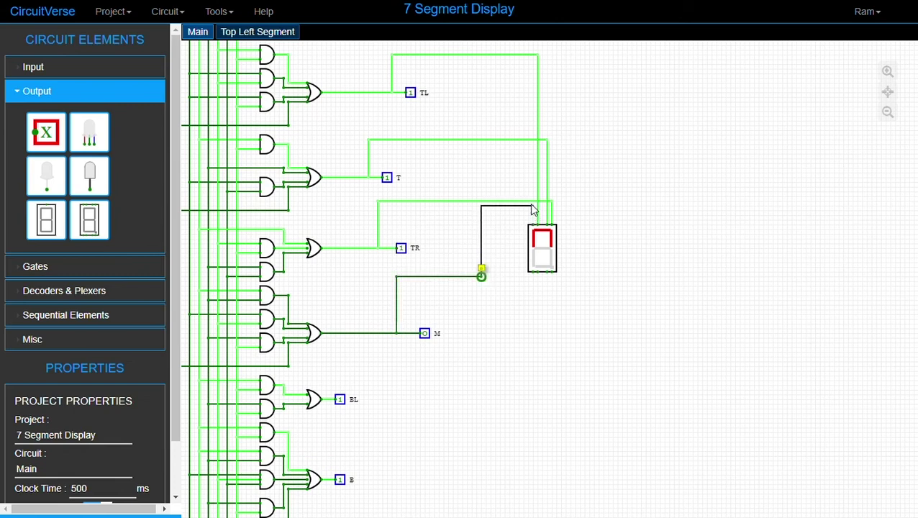
pyautogui.moveTo(532, 220); pyautogui.dragTo(535, 225)
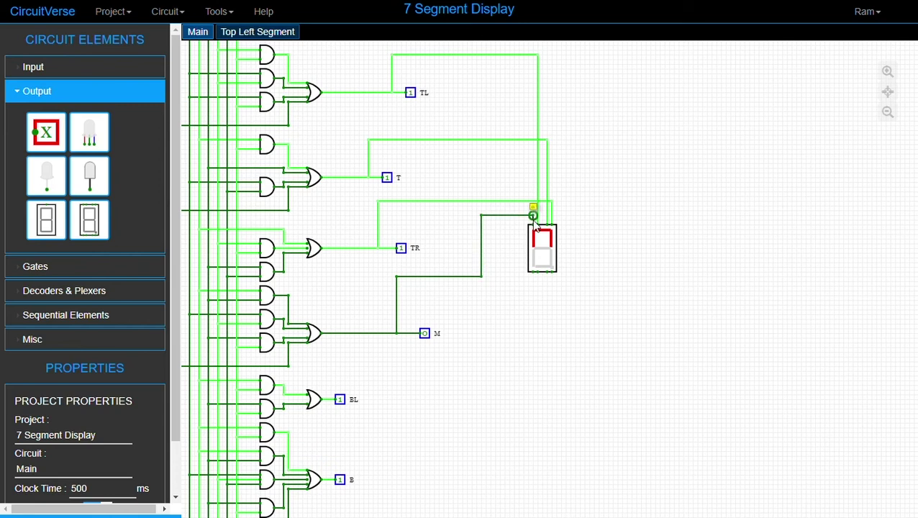
pyautogui.click(589, 242)
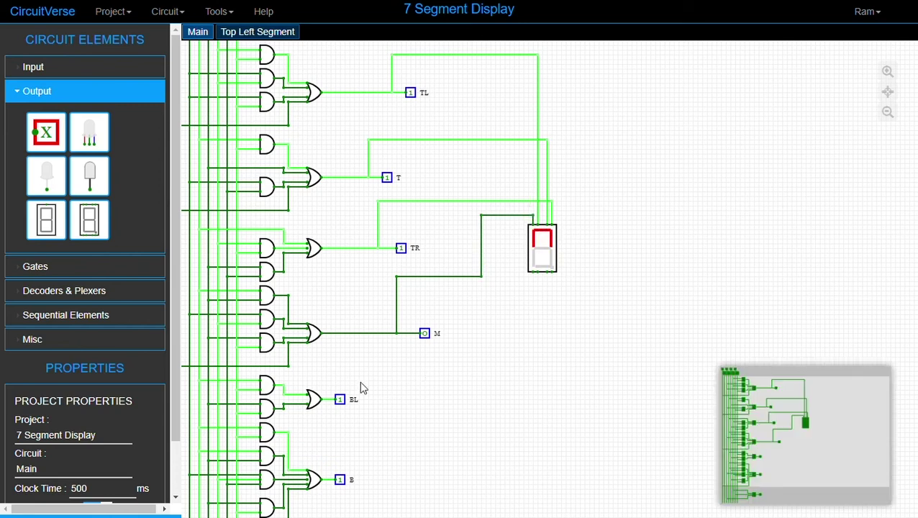
# Shift the BL, B and BR outputs right and wire them to the display's pins
pyautogui.moveTo(346, 405)
pyautogui.mouseDown()
pyautogui.moveTo(436, 410)
pyautogui.moveTo(421, 401)
pyautogui.moveTo(437, 381)
pyautogui.moveTo(432, 371)
pyautogui.moveTo(544, 325)
pyautogui.moveTo(551, 335)
pyautogui.moveTo(543, 295)
pyautogui.moveTo(549, 344)
pyautogui.moveTo(549, 247)
pyautogui.mouseUp()
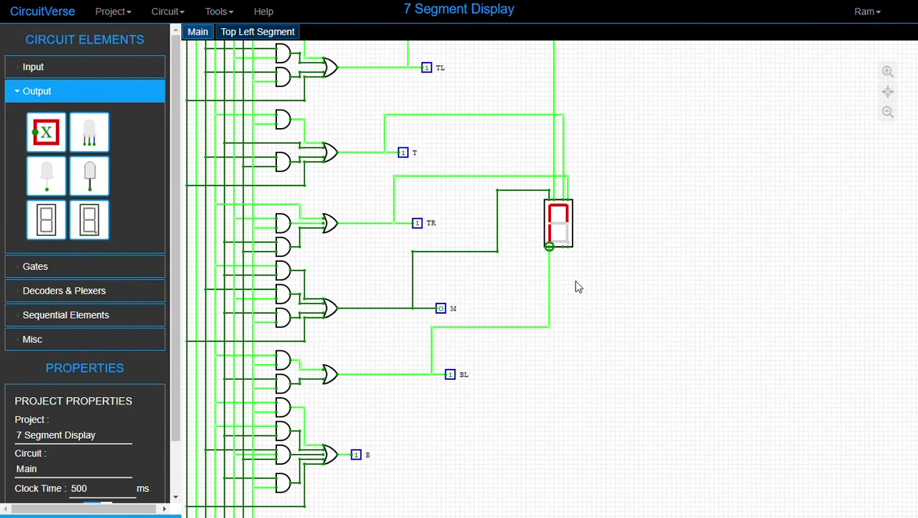
pyautogui.moveTo(408, 454)
pyautogui.mouseDown()
pyautogui.moveTo(379, 401)
pyautogui.moveTo(350, 408)
pyautogui.moveTo(426, 408)
pyautogui.moveTo(522, 354)
pyautogui.moveTo(528, 365)
pyautogui.moveTo(533, 345)
pyautogui.mouseUp()
pyautogui.moveTo(533, 345); pyautogui.dragTo(525, 194)
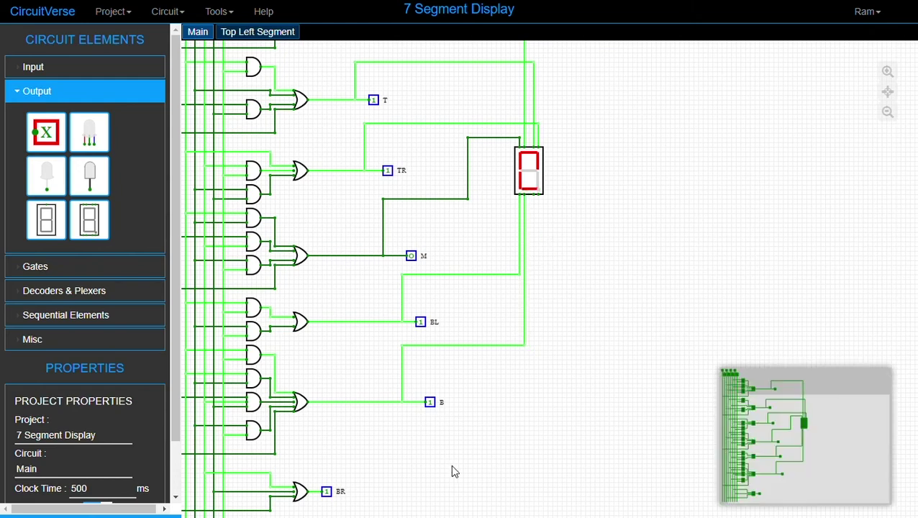
pyautogui.scroll(-3, 370, 463)
pyautogui.click(313, 442)
pyautogui.moveTo(315, 443); pyautogui.dragTo(587, 343)
# Toggle S0–S3 to show digits 2, 0, 4, 5, 7, 6 and 8 on the display
pyautogui.moveTo(709, 174); pyautogui.dragTo(604, 236)
pyautogui.click(288, 107)
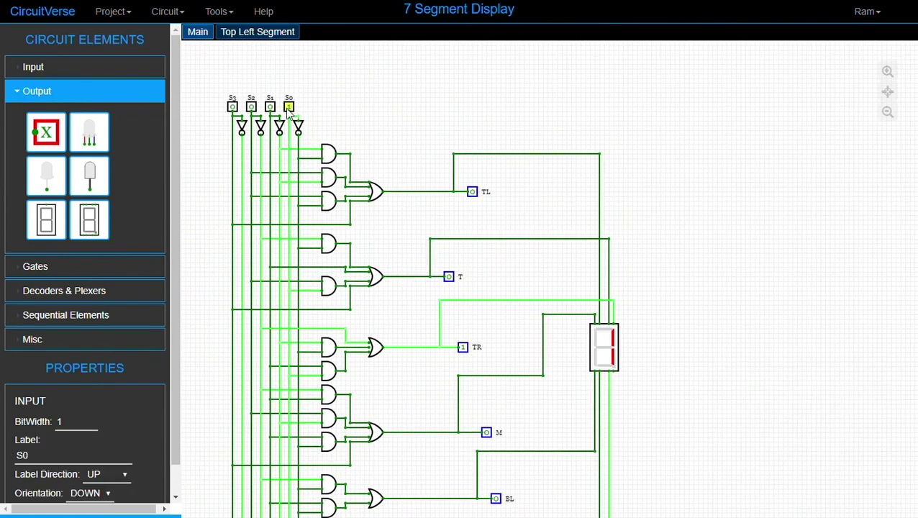
pyautogui.click(289, 107)
pyautogui.click(270, 107)
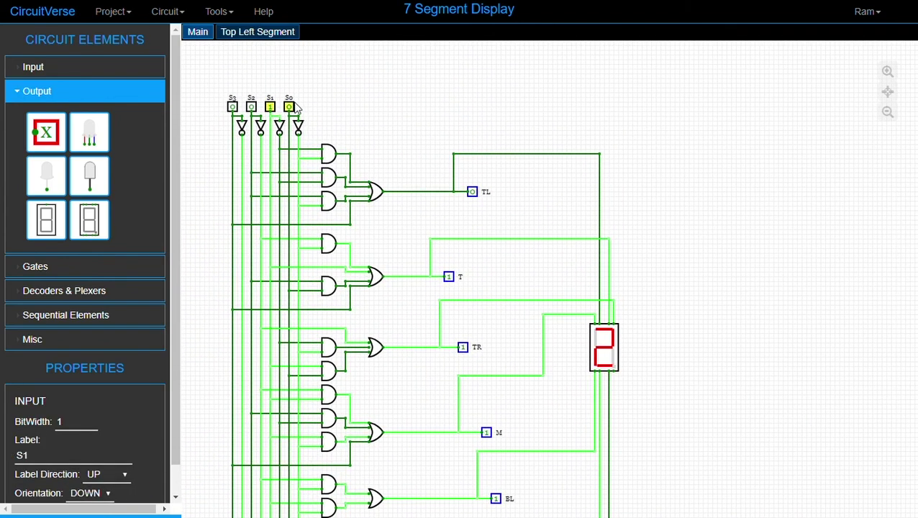
pyautogui.click(289, 107)
pyautogui.click(289, 107)
pyautogui.click(271, 107)
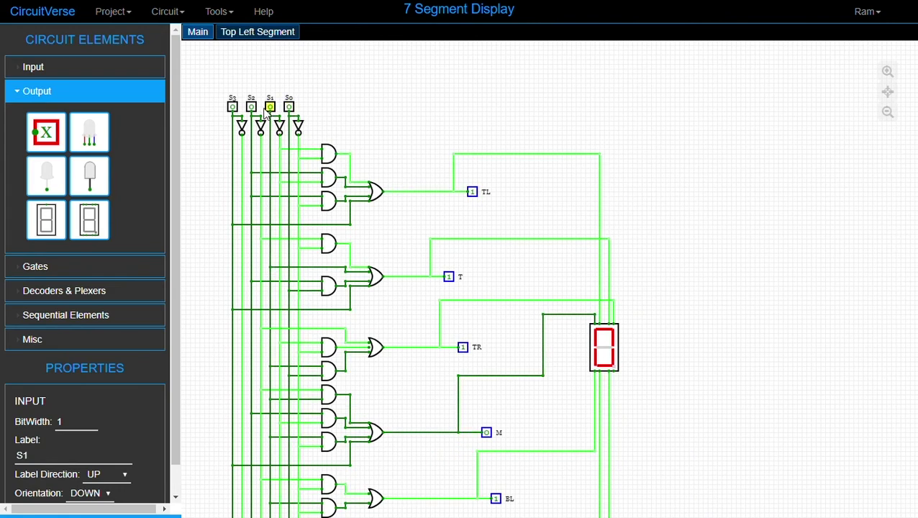
pyautogui.click(251, 106)
pyautogui.click(289, 106)
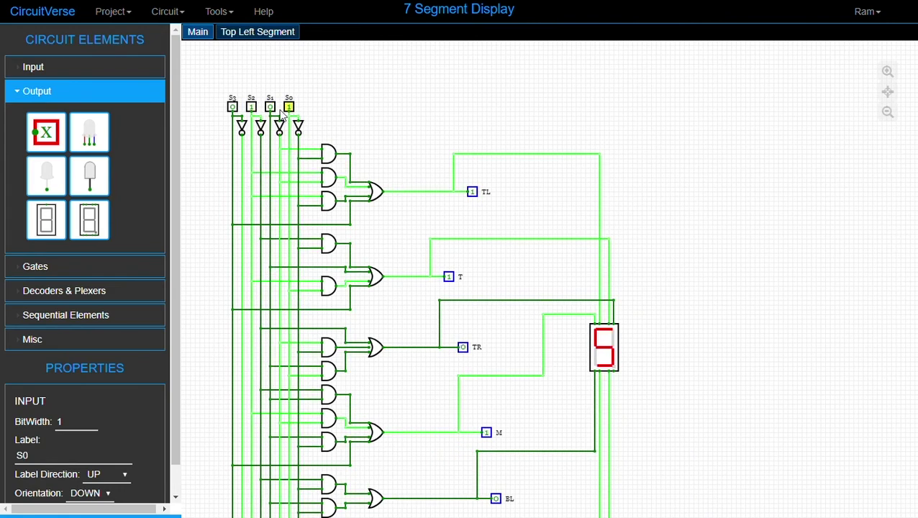
pyautogui.click(271, 107)
pyautogui.click(289, 106)
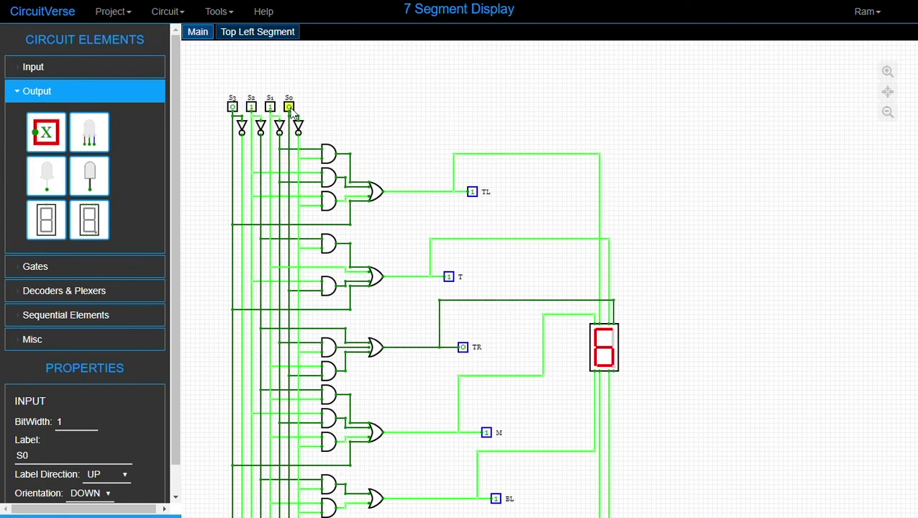
pyautogui.click(270, 107)
pyautogui.click(251, 107)
pyautogui.click(233, 106)
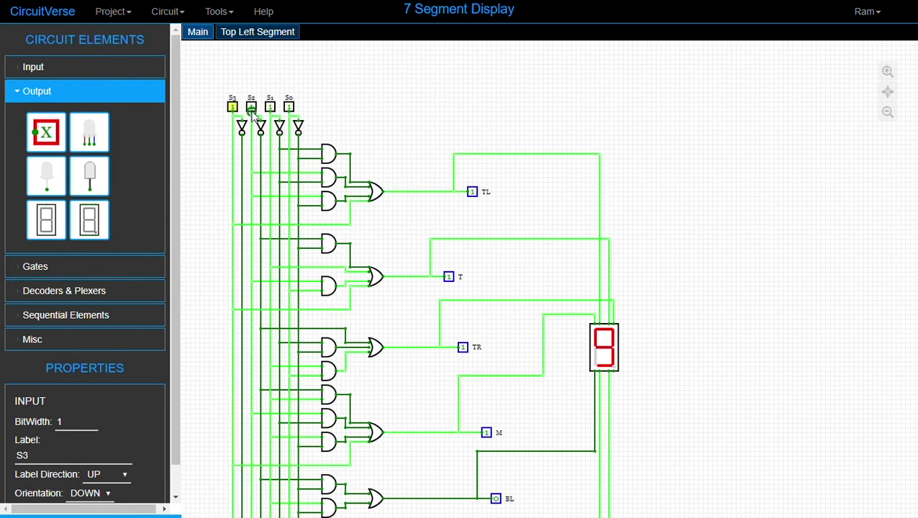
# Toggle S0–S2 to recheck digits 8 and 9 on the display
pyautogui.click(251, 106)
pyautogui.click(270, 106)
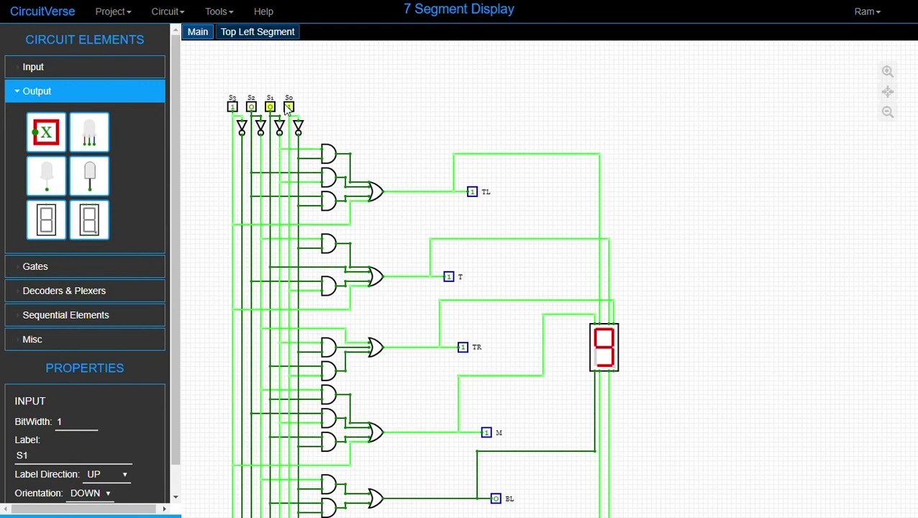
pyautogui.click(288, 107)
pyautogui.click(288, 106)
pyautogui.click(270, 106)
pyautogui.click(288, 107)
pyautogui.click(271, 106)
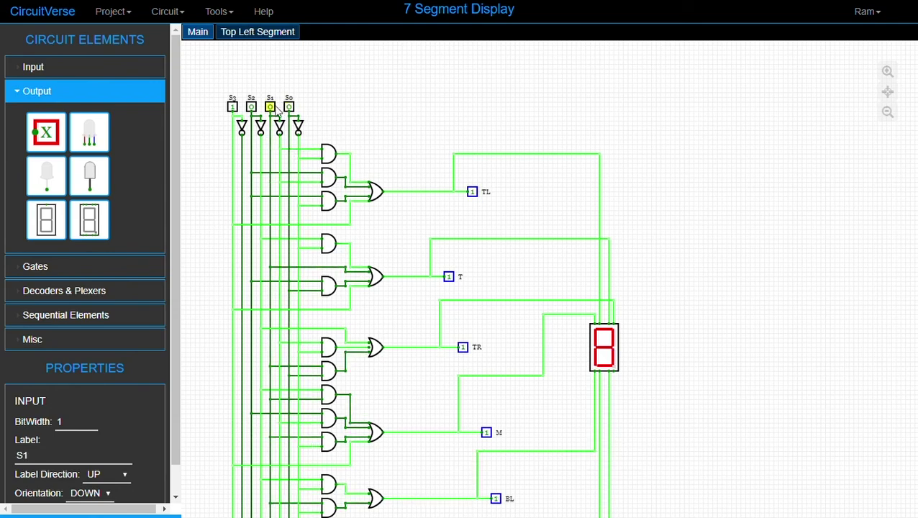
pyautogui.click(288, 107)
# Step the inputs through 0, 4, 6 and 7, finishing with all four at 1 showing 9
pyautogui.moveTo(706, 313); pyautogui.dragTo(764, 215)
pyautogui.moveTo(707, 141); pyautogui.dragTo(650, 188)
pyautogui.click(310, 102)
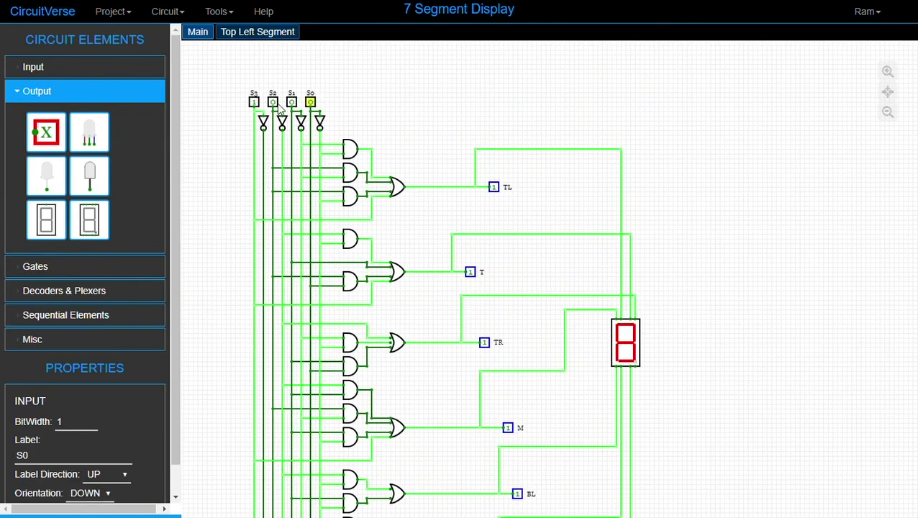
pyautogui.click(254, 102)
pyautogui.click(273, 102)
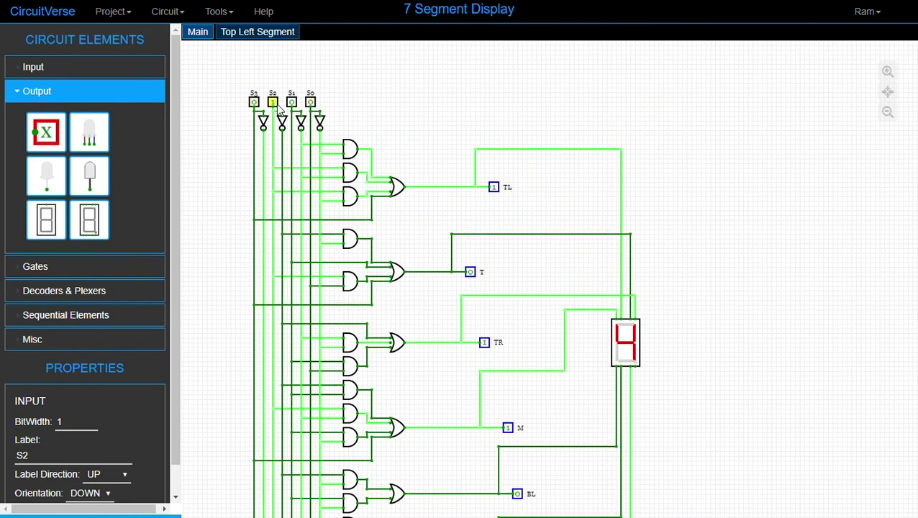
pyautogui.click(292, 102)
pyautogui.click(310, 101)
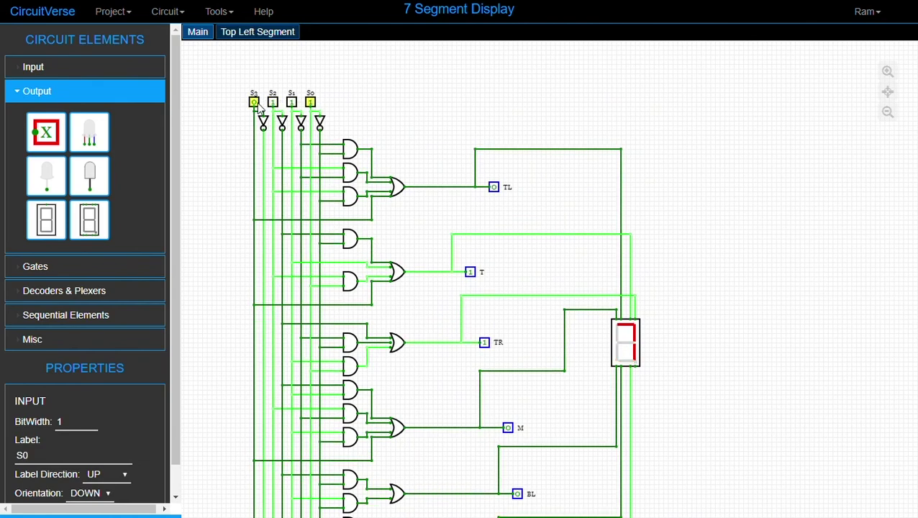
pyautogui.click(254, 101)
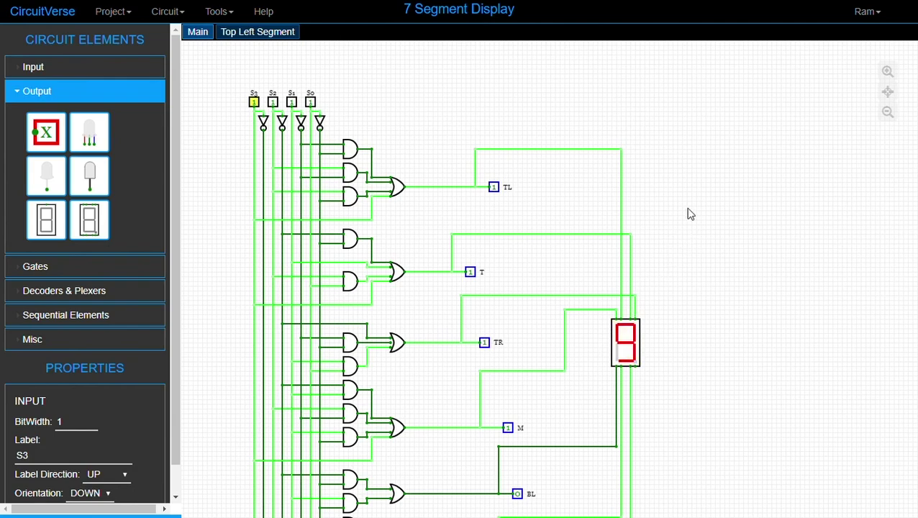
pyautogui.moveTo(689, 211); pyautogui.dragTo(651, 256)
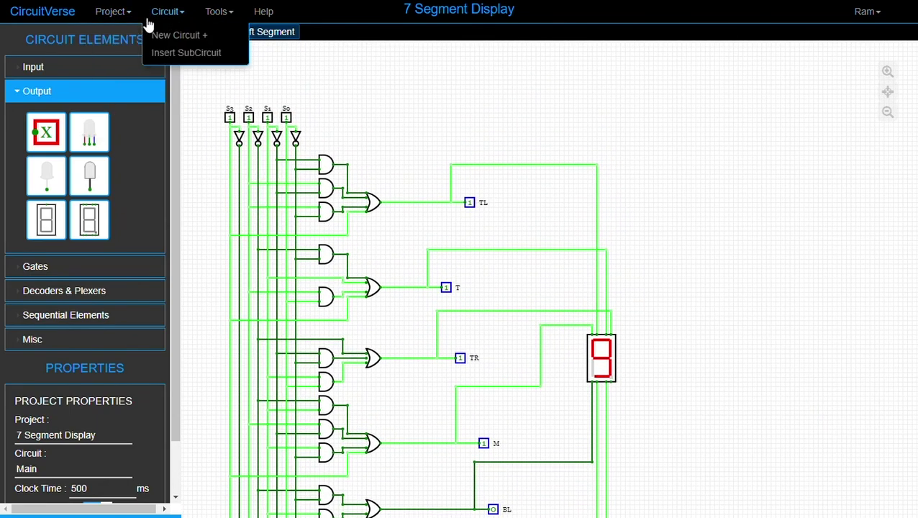
# Add a new circuit named 'Bla' from the Circuit menu
pyautogui.moveTo(146, 39)
pyautogui.moveTo(168, 13)
pyautogui.click(184, 36)
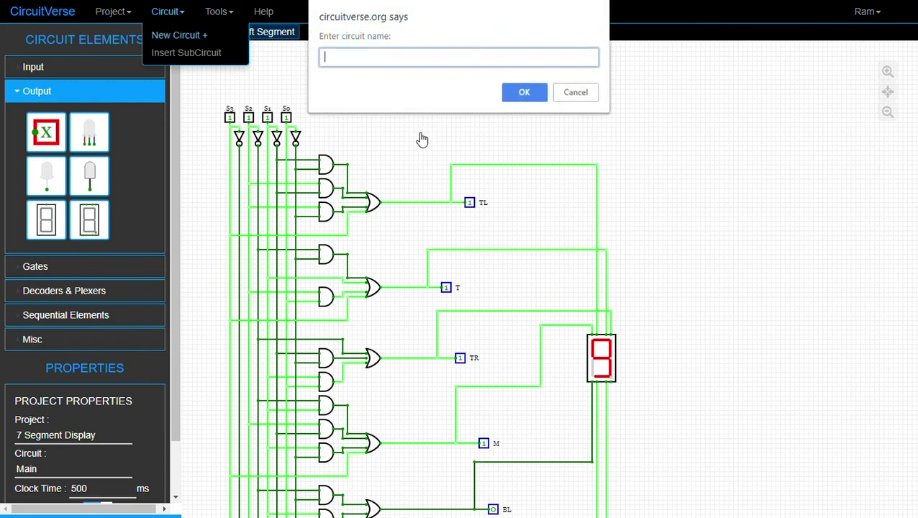
pyautogui.write('Bla')
pyautogui.press('Return')
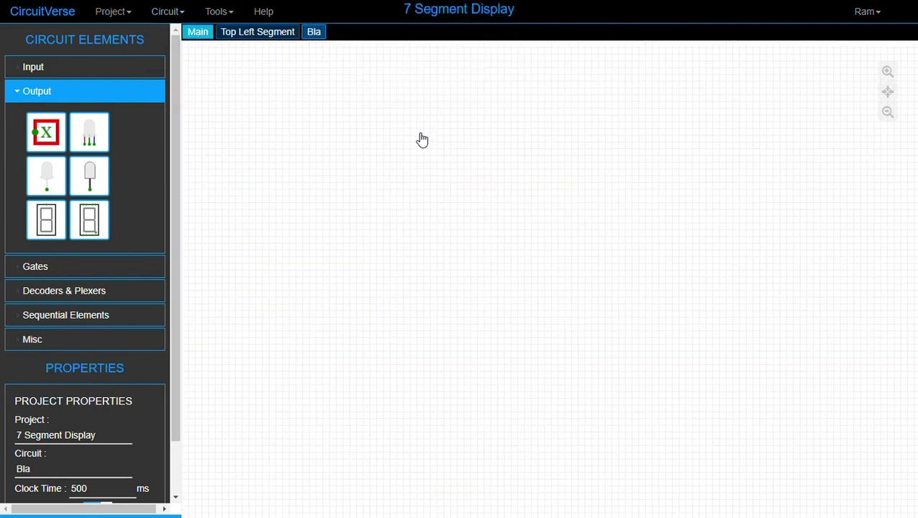
# Insert Main as a subcircuit block in Bla, add a TL output wire, and reopen Main
pyautogui.moveTo(132, 7)
pyautogui.moveTo(168, 11)
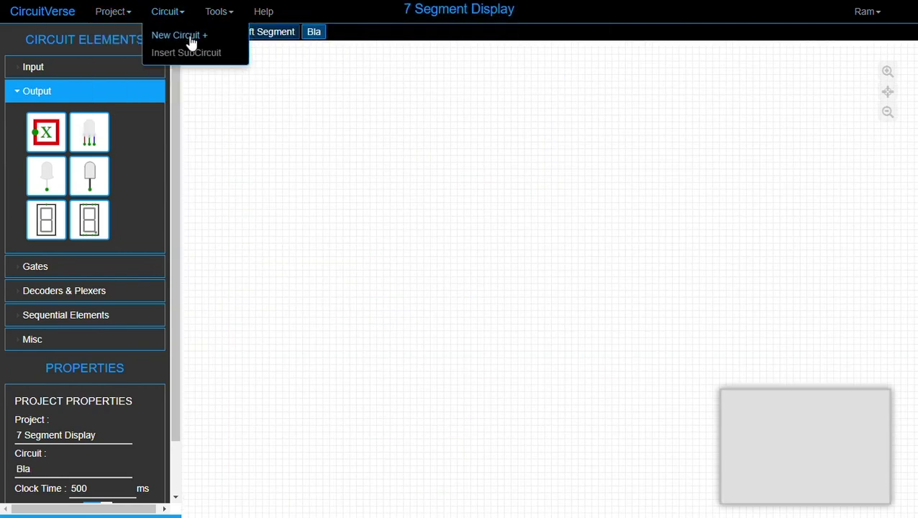
pyautogui.click(187, 53)
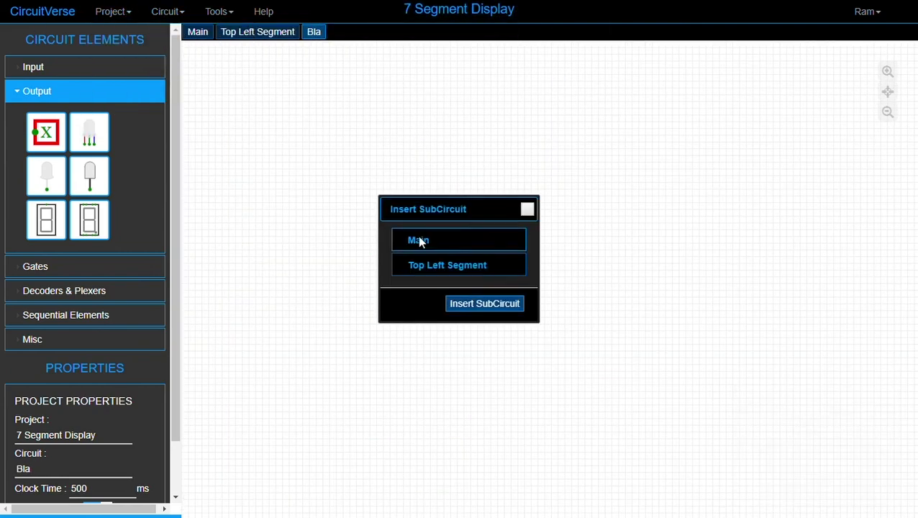
pyautogui.click(460, 239)
pyautogui.click(508, 306)
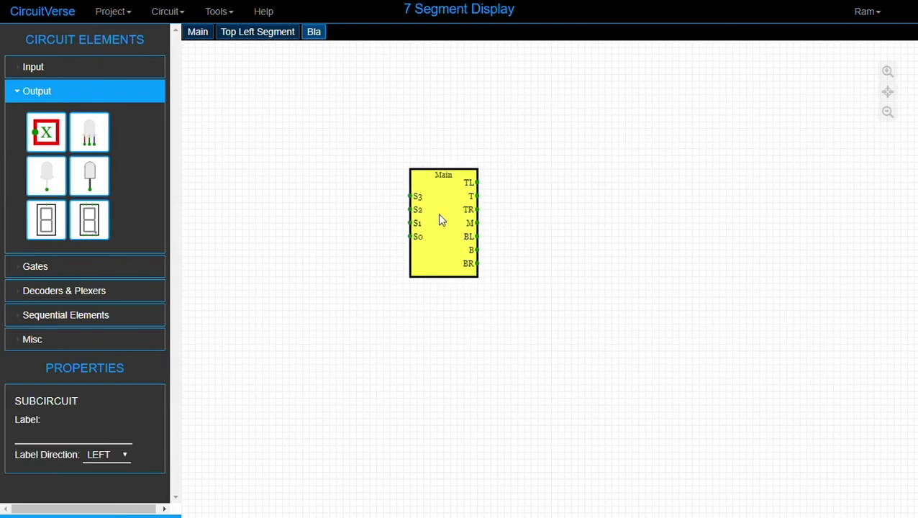
pyautogui.click(443, 215)
pyautogui.click(608, 277)
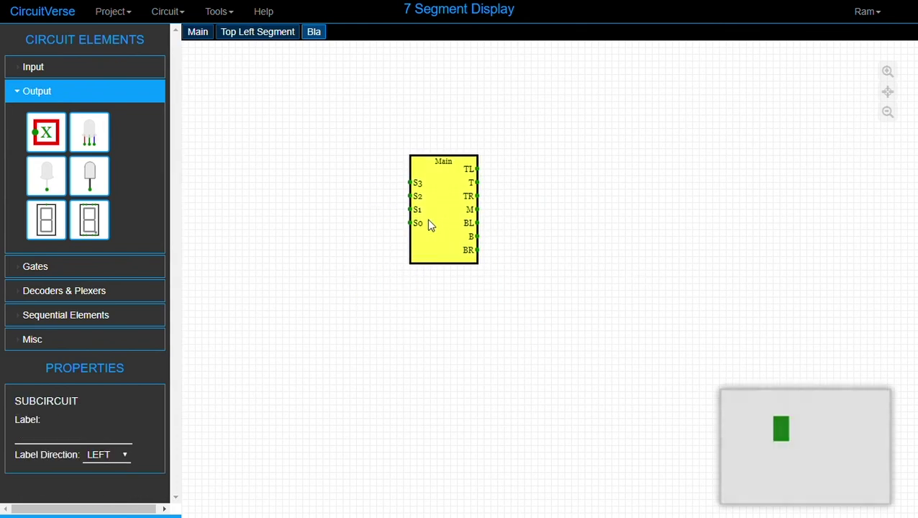
pyautogui.moveTo(428, 225); pyautogui.dragTo(556, 252)
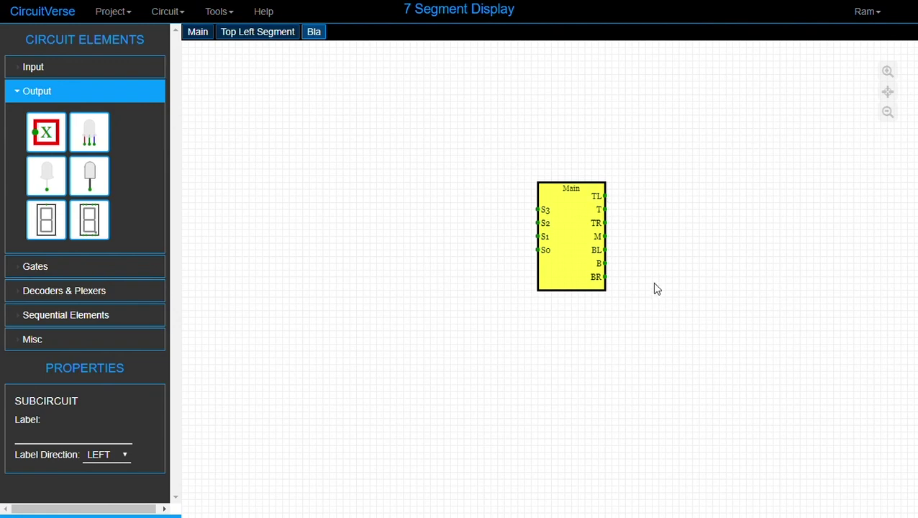
pyautogui.moveTo(605, 196); pyautogui.dragTo(638, 192)
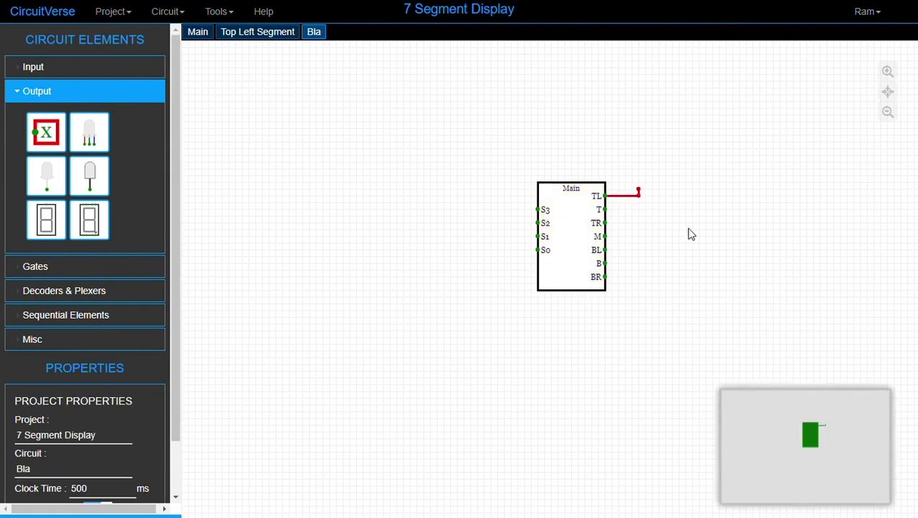
pyautogui.doubleClick(568, 255)
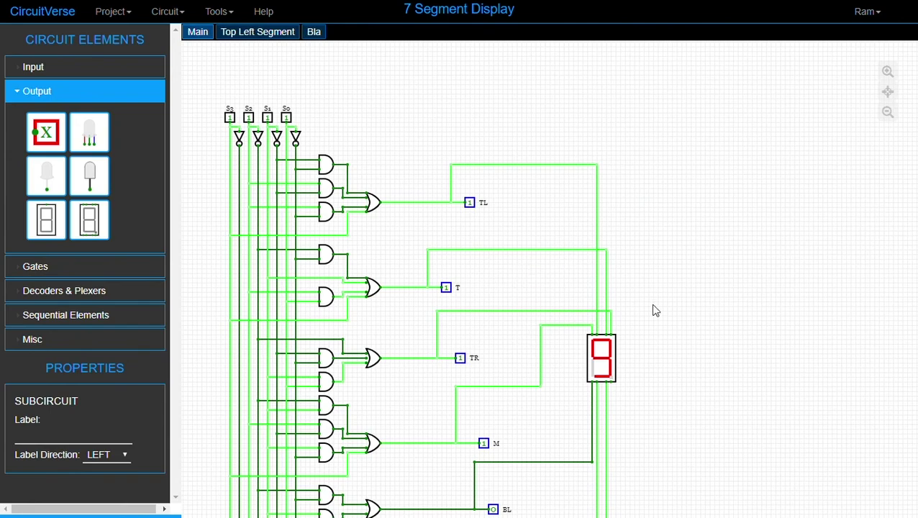
pyautogui.scroll(-10, 655, 310)
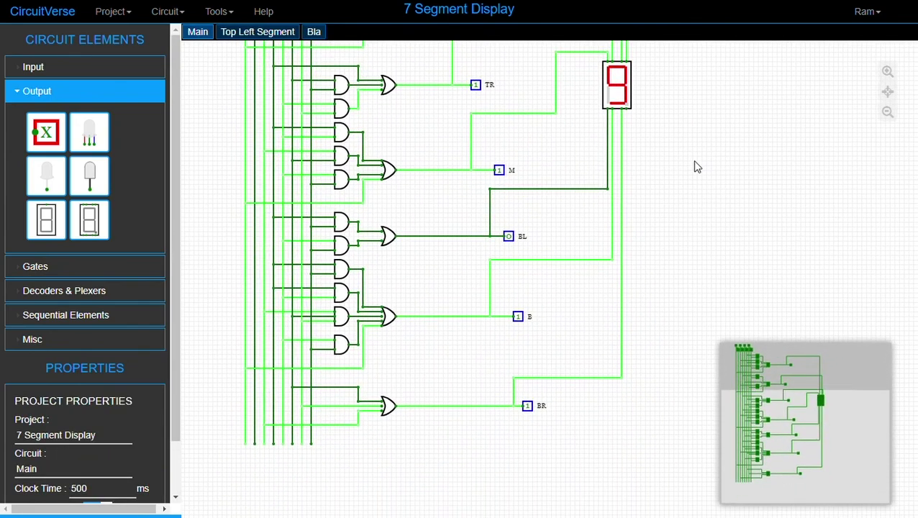
pyautogui.scroll(10, 697, 167)
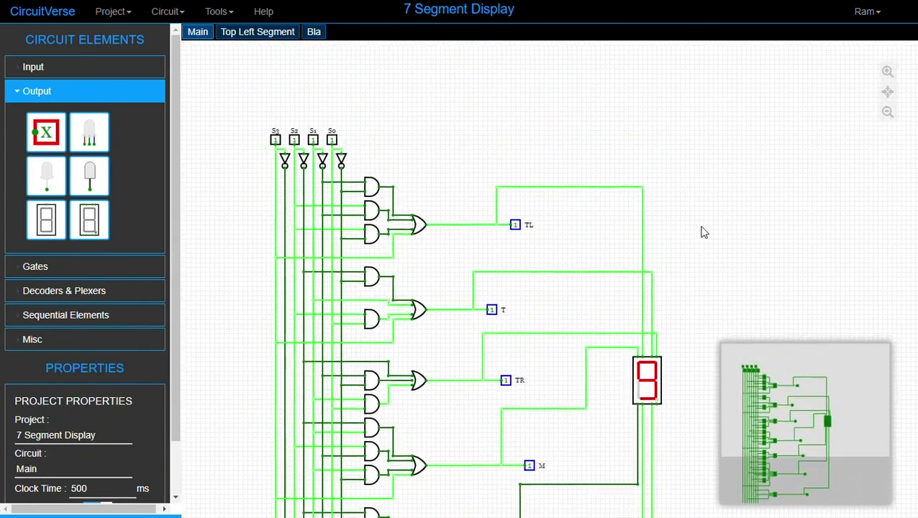
pyautogui.scroll(-3, 704, 232)
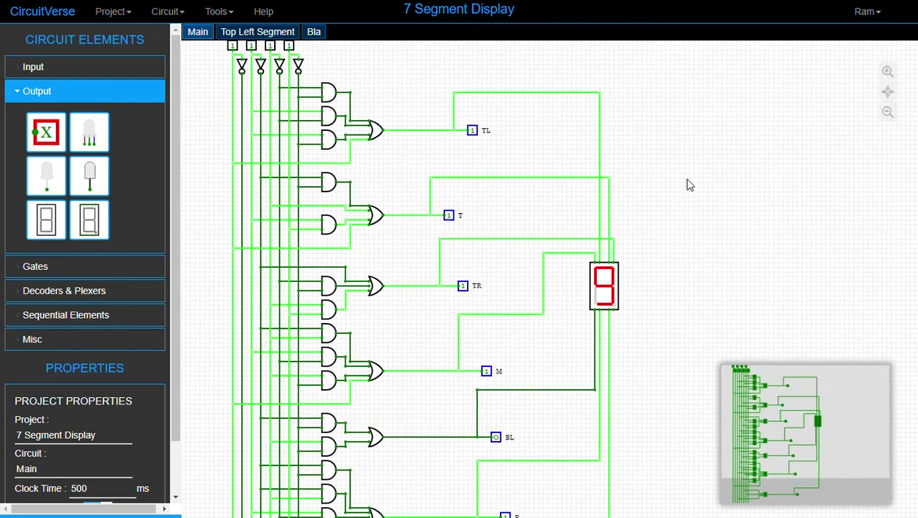
pyautogui.moveTo(689, 185); pyautogui.dragTo(656, 261)
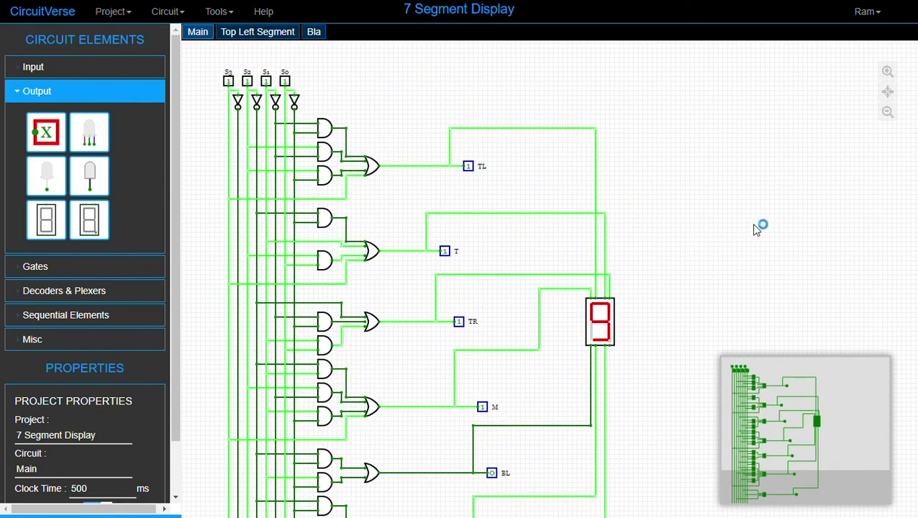